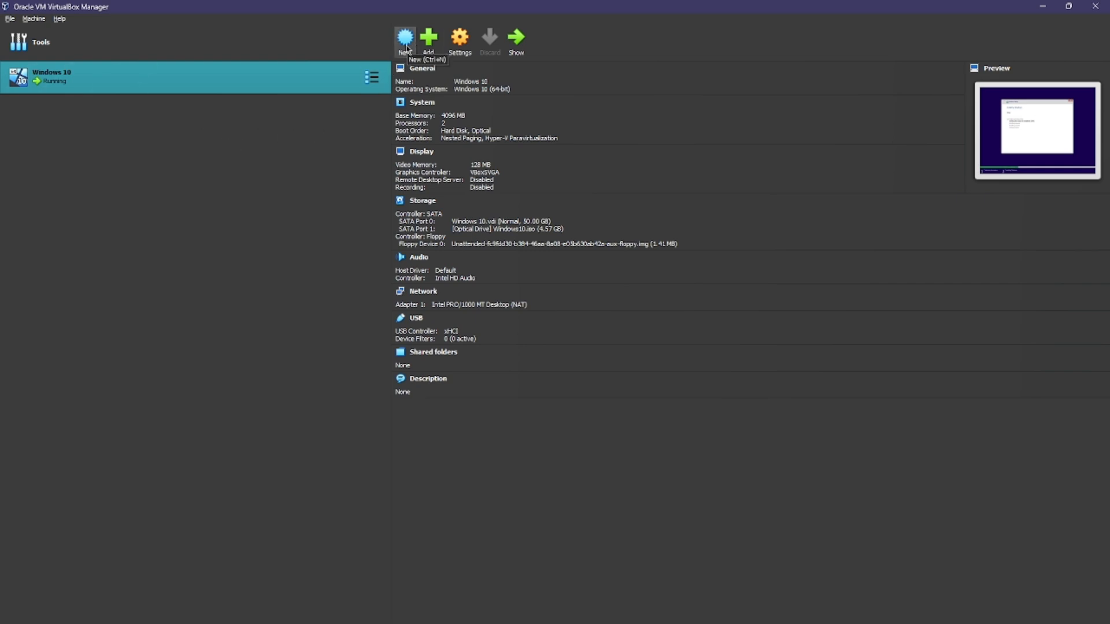
# Step: Create a new VM named 'Windows 11' using Win11_23H2_English_x64v2.iso from the Downloads folder
pyautogui.click(403, 51)
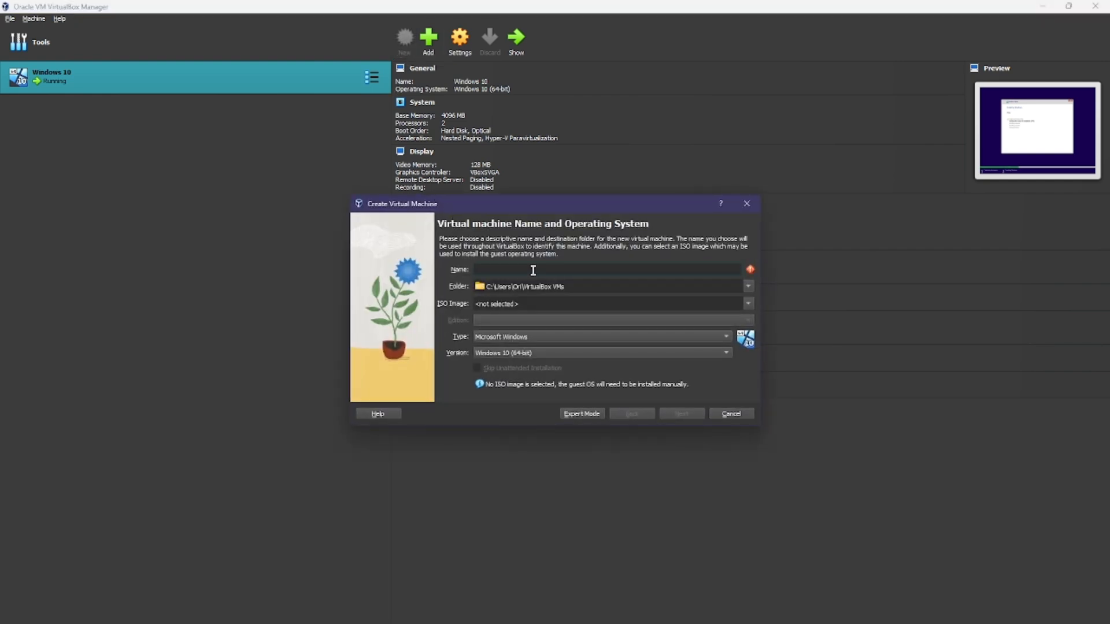
pyautogui.write('Windows 11')
pyautogui.click(729, 304)
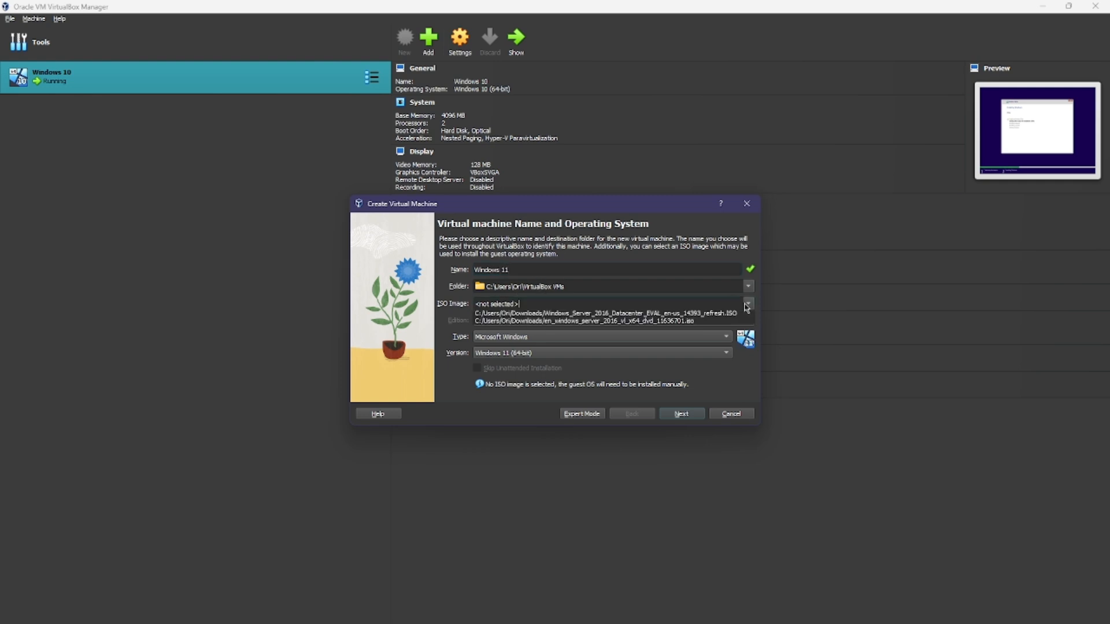
pyautogui.click(538, 324)
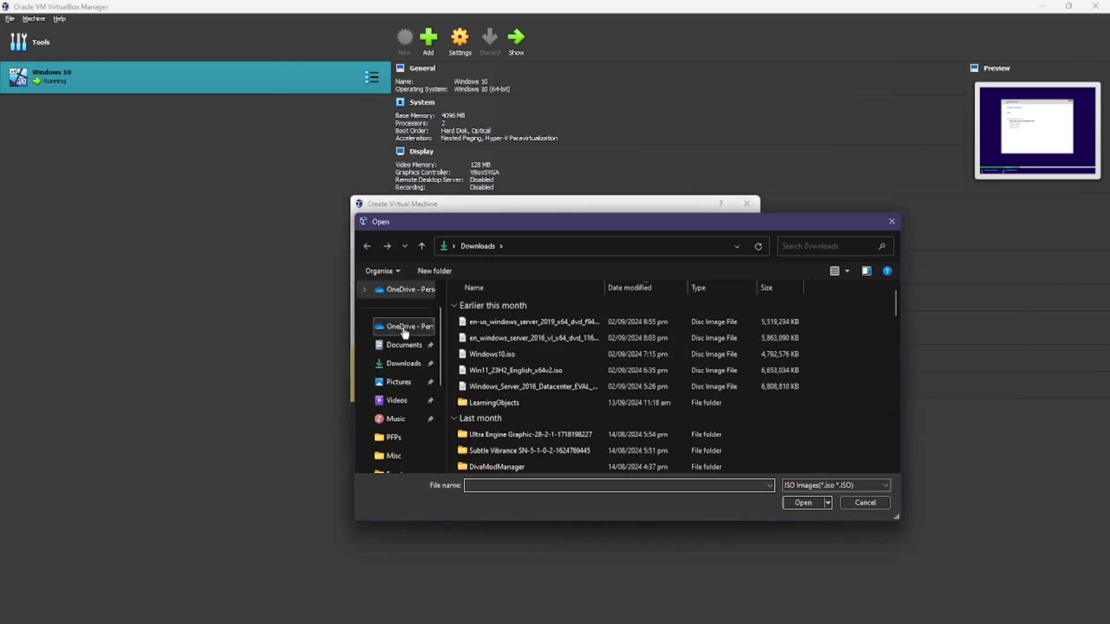
pyautogui.click(396, 366)
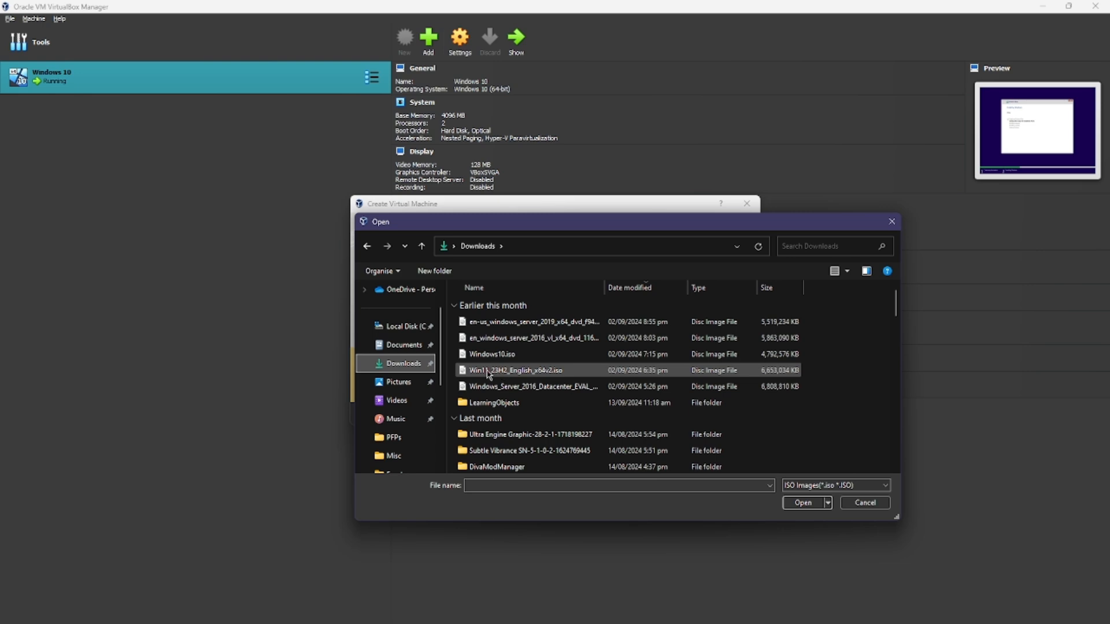
pyautogui.doubleClick(478, 373)
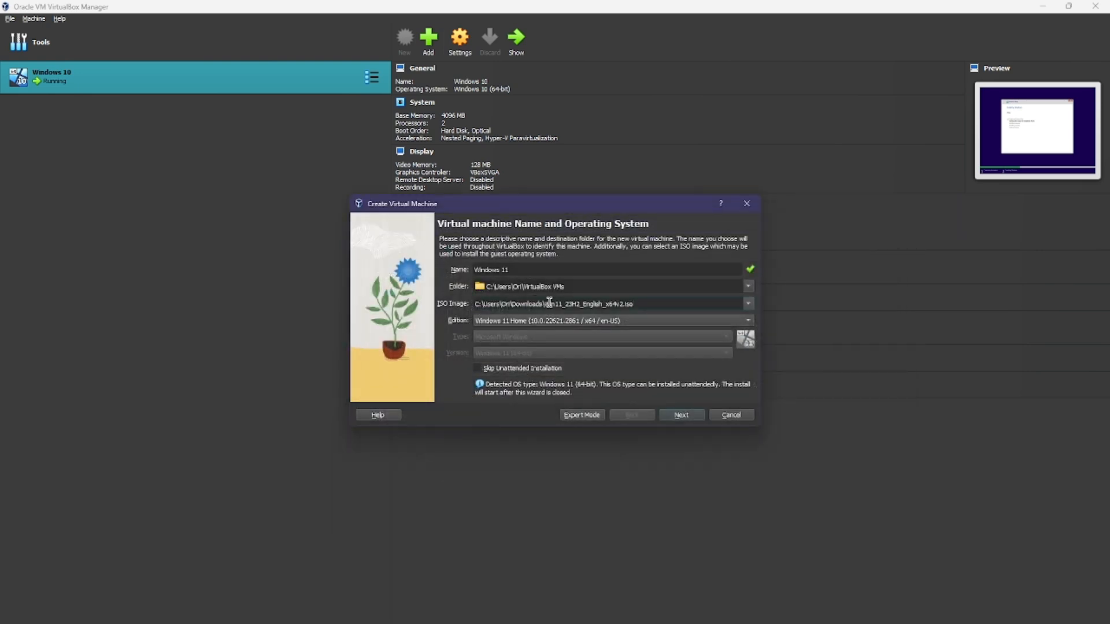
# Step: Remove the space so the hostname reads Windows11, reveal the account password, and continue to Hardware
pyautogui.click(677, 417)
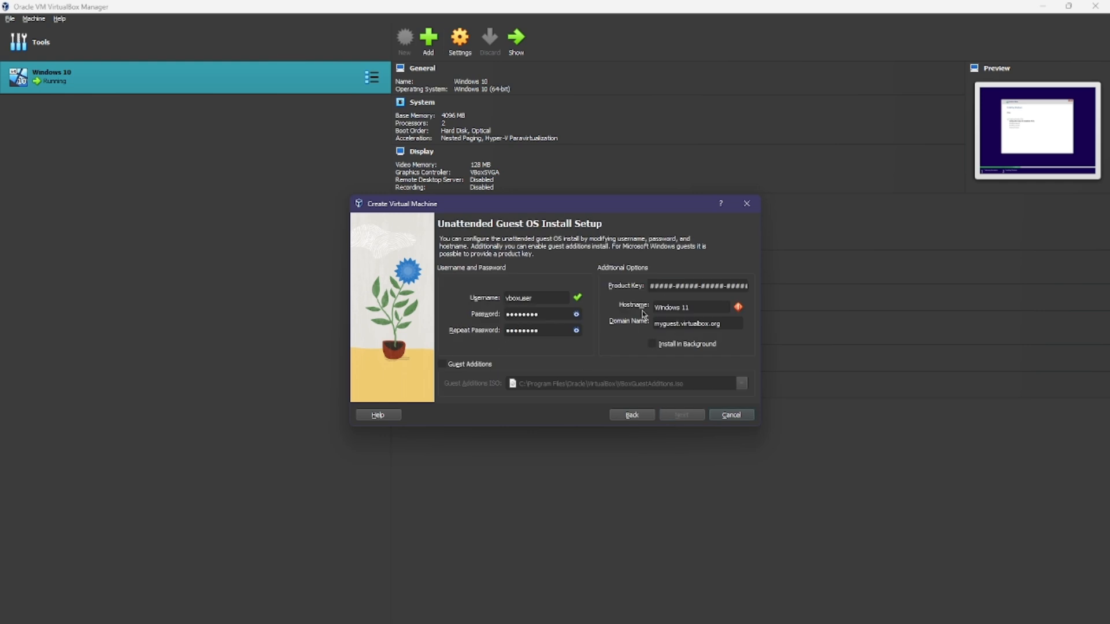
pyautogui.click(681, 308)
pyautogui.moveTo(736, 312)
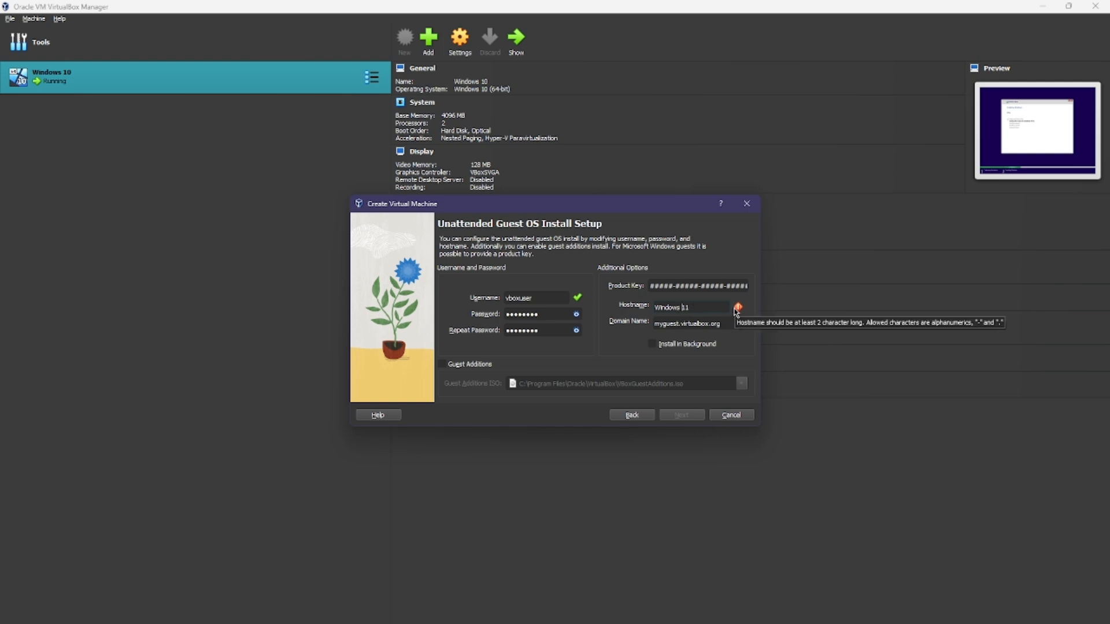
pyautogui.press('BackSpace')
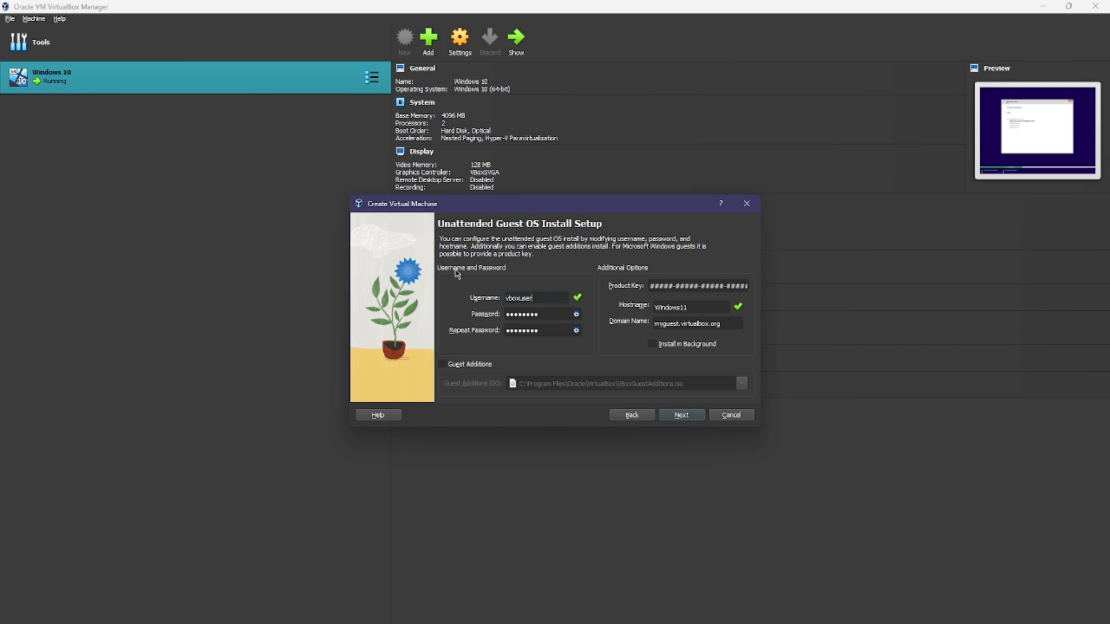
pyautogui.click(576, 314)
pyautogui.click(682, 415)
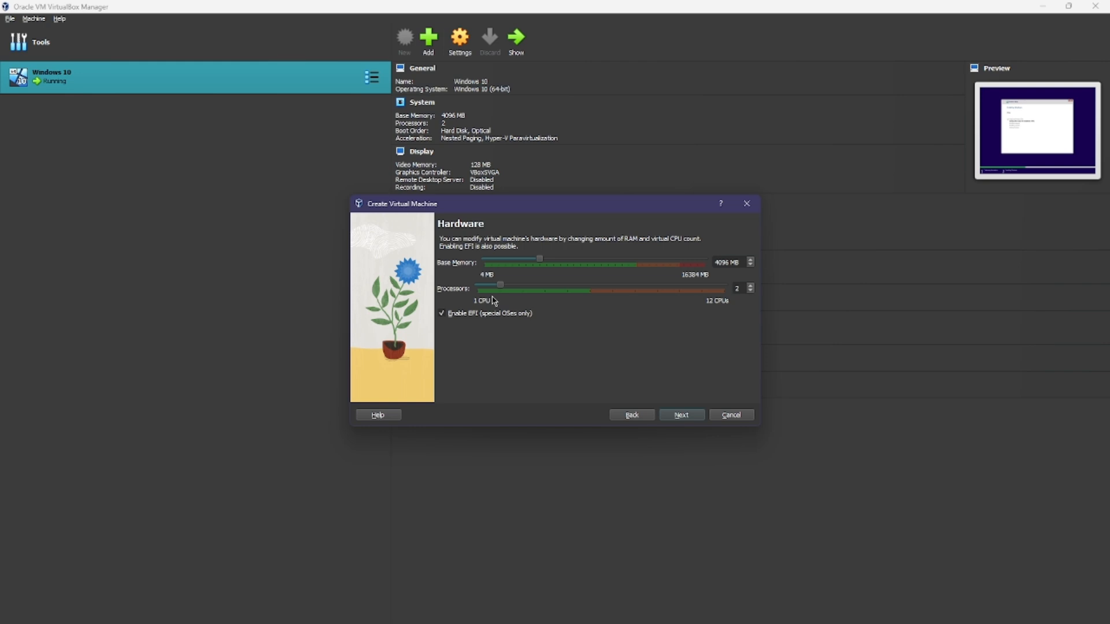
# Step: Set the Processors slider to 3 CPUs with 4096 MB memory and continue
pyautogui.moveTo(502, 288); pyautogui.dragTo(540, 264)
pyautogui.click(681, 415)
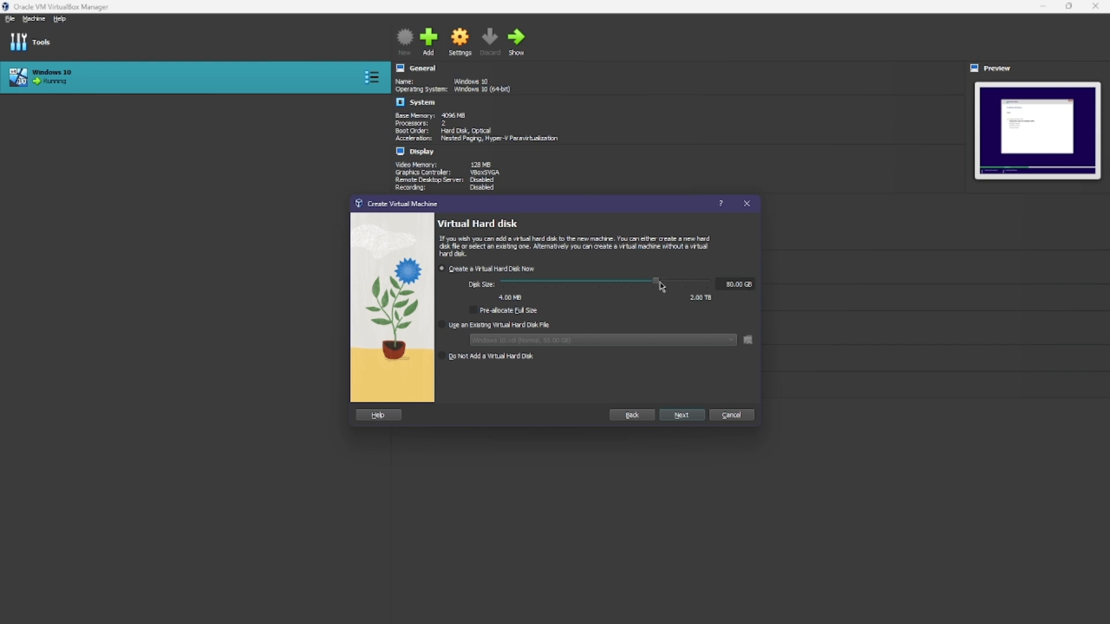
# Step: Change the virtual hard disk size from 80 GB to 200 GB
pyautogui.moveTo(657, 283); pyautogui.dragTo(659, 283)
pyautogui.doubleClick(740, 283)
pyautogui.write('3')
pyautogui.write('200')
pyautogui.press('BackSpace')
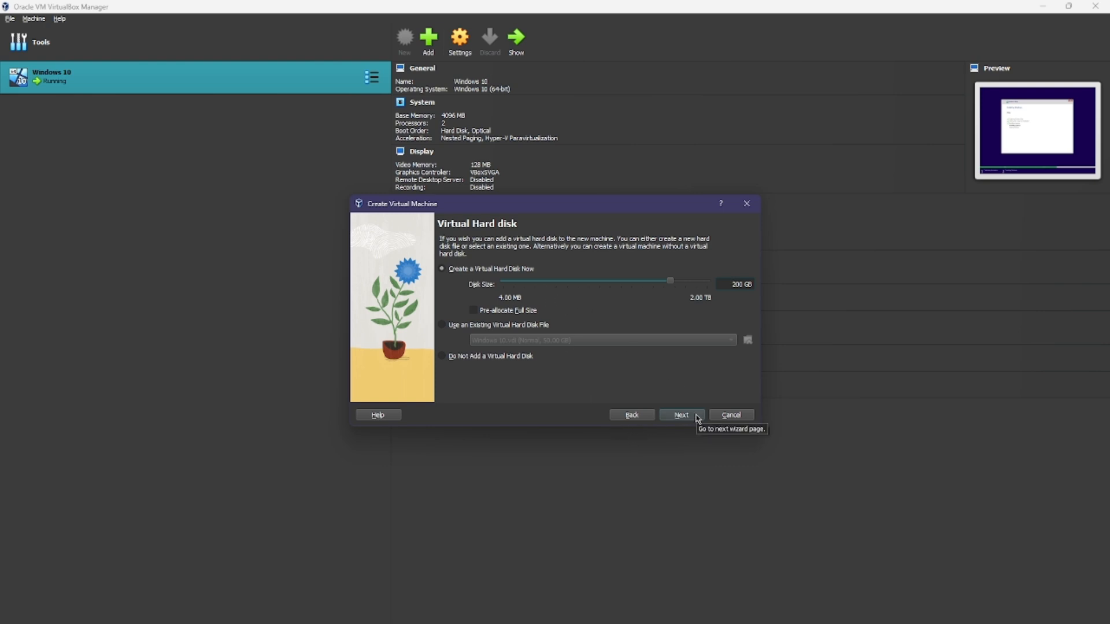
# Step: Review the Summary table and finish creating the Windows 11 VM
pyautogui.click(697, 416)
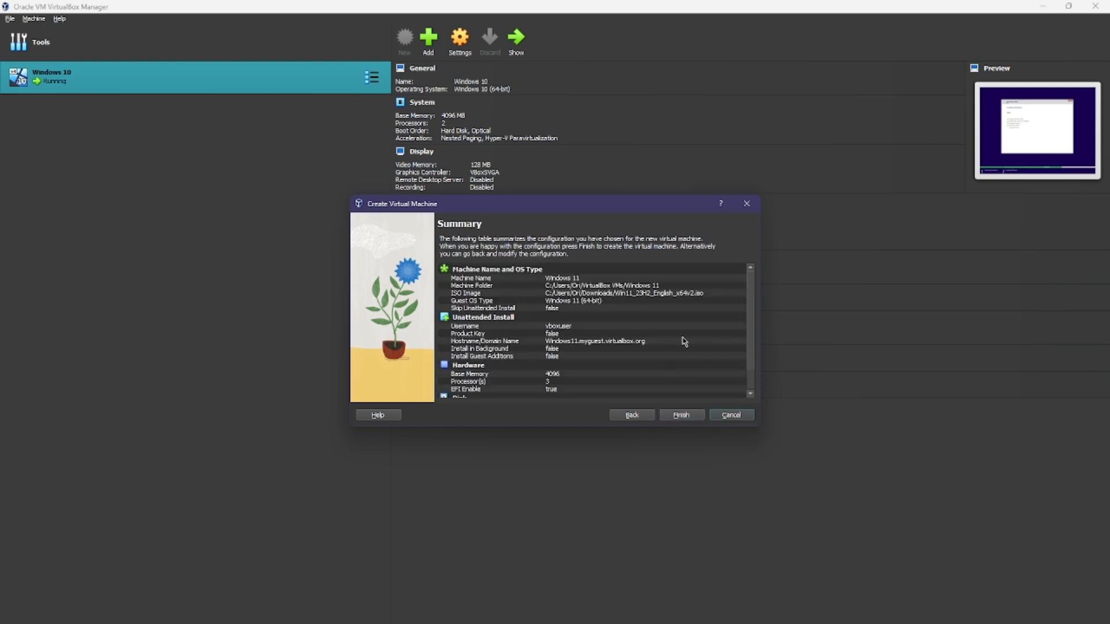
pyautogui.scroll(-2, 684, 342)
pyautogui.scroll(2, 684, 342)
pyautogui.scroll(-1, 548, 287)
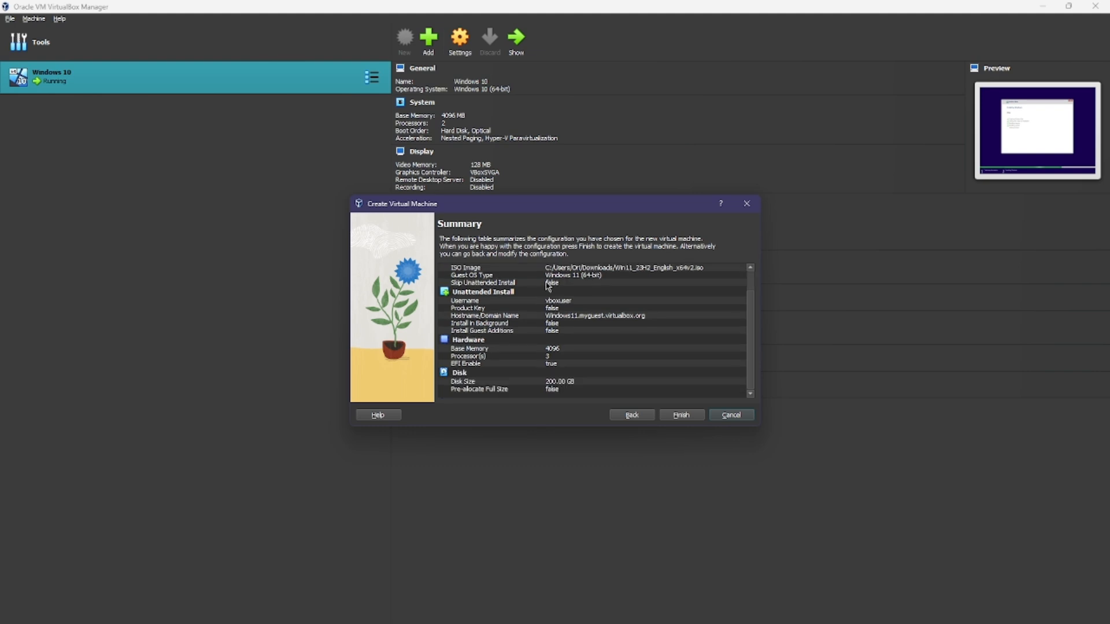
pyautogui.scroll(1, 553, 354)
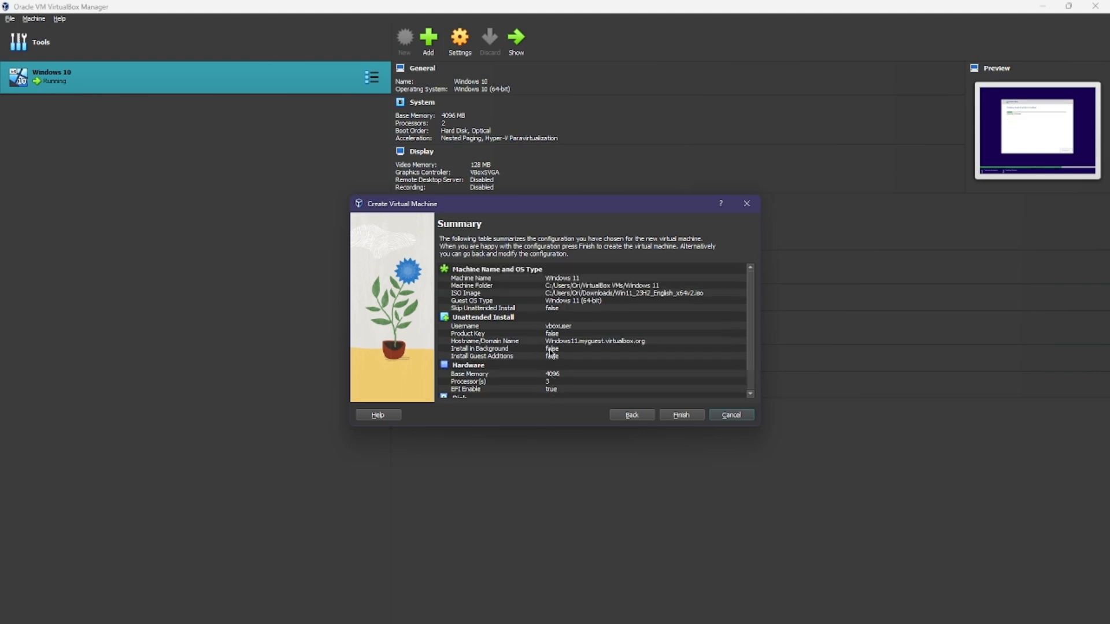
pyautogui.scroll(-1, 566, 318)
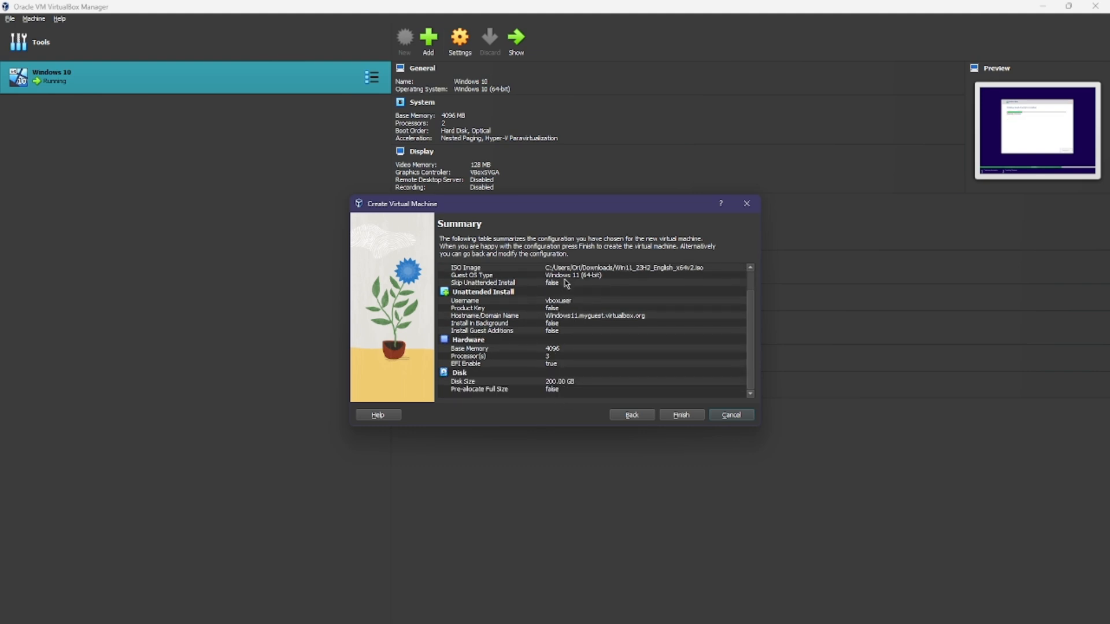
pyautogui.click(682, 415)
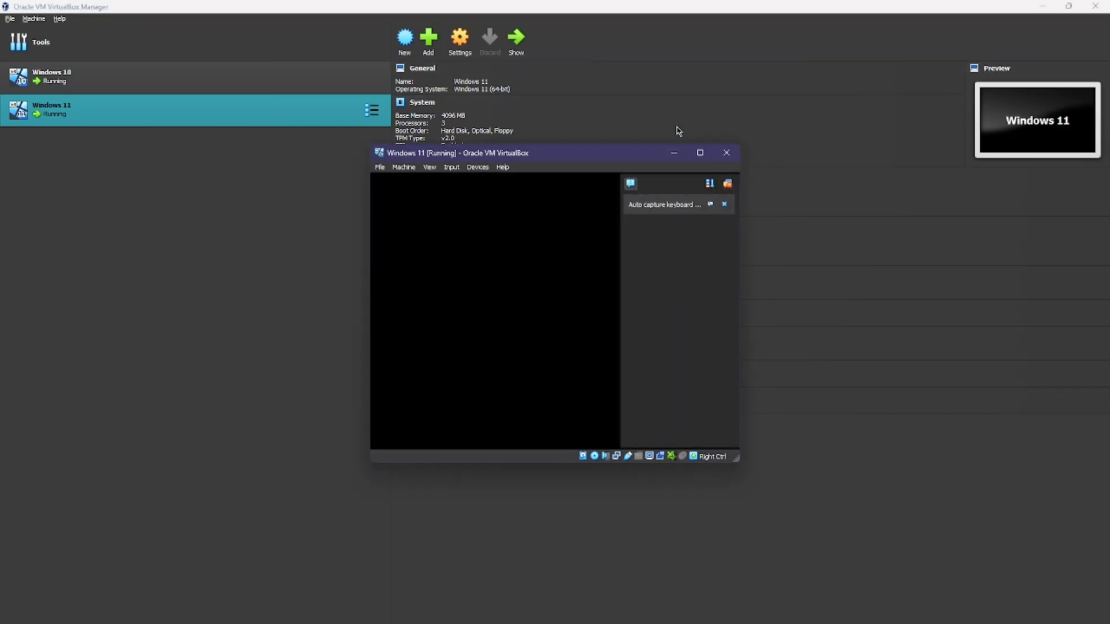
# Step: Maximize the VM window, dismiss the auto-capture notification, and decline mouse and keyboard capture
pyautogui.click(699, 153)
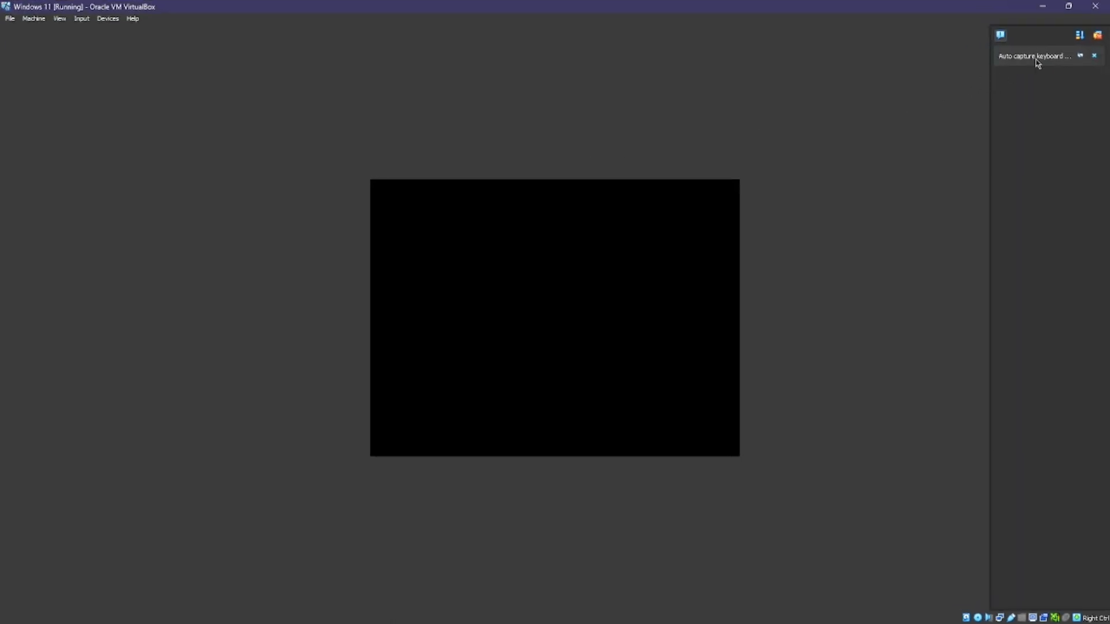
pyautogui.click(1094, 55)
pyautogui.click(618, 259)
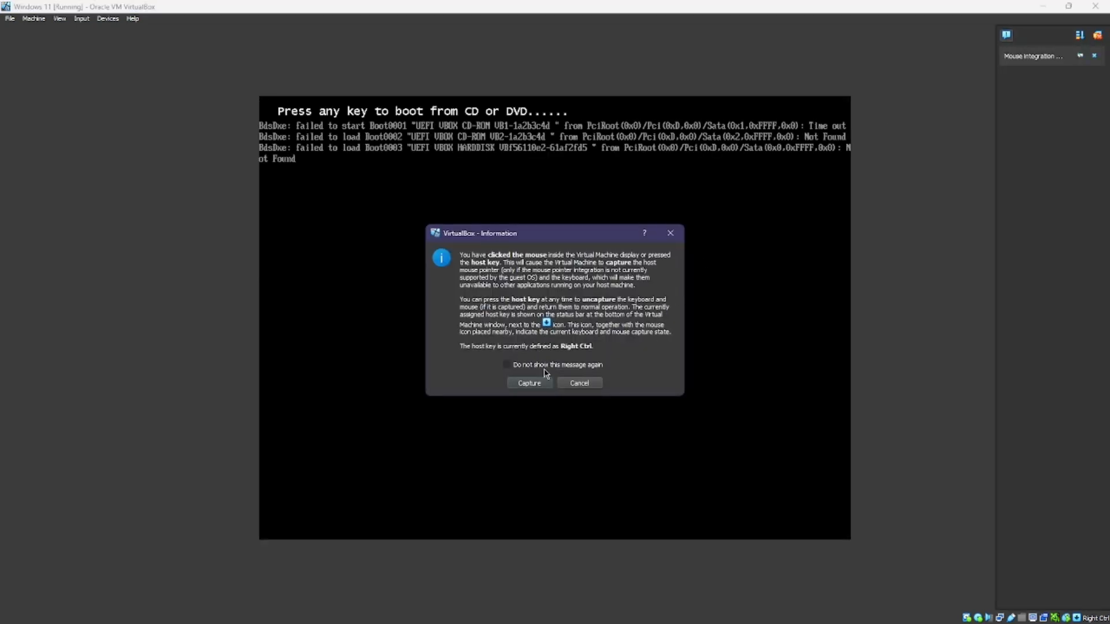
pyautogui.click(579, 384)
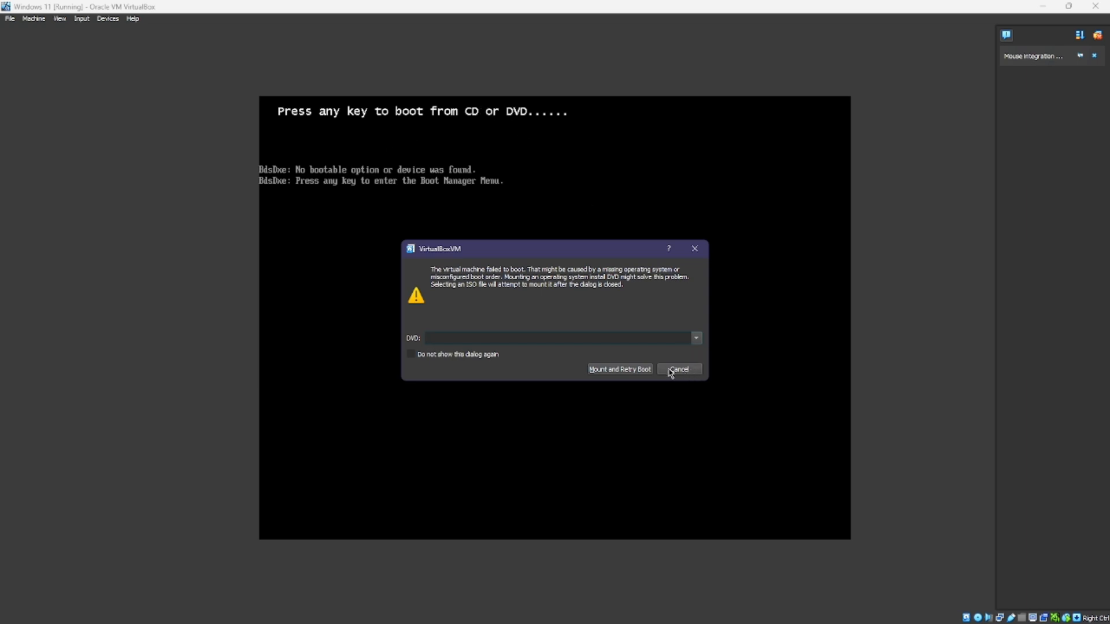
# Step: Mount the installer DVD, retry booting, and boot the machine from the DVD
pyautogui.click(620, 370)
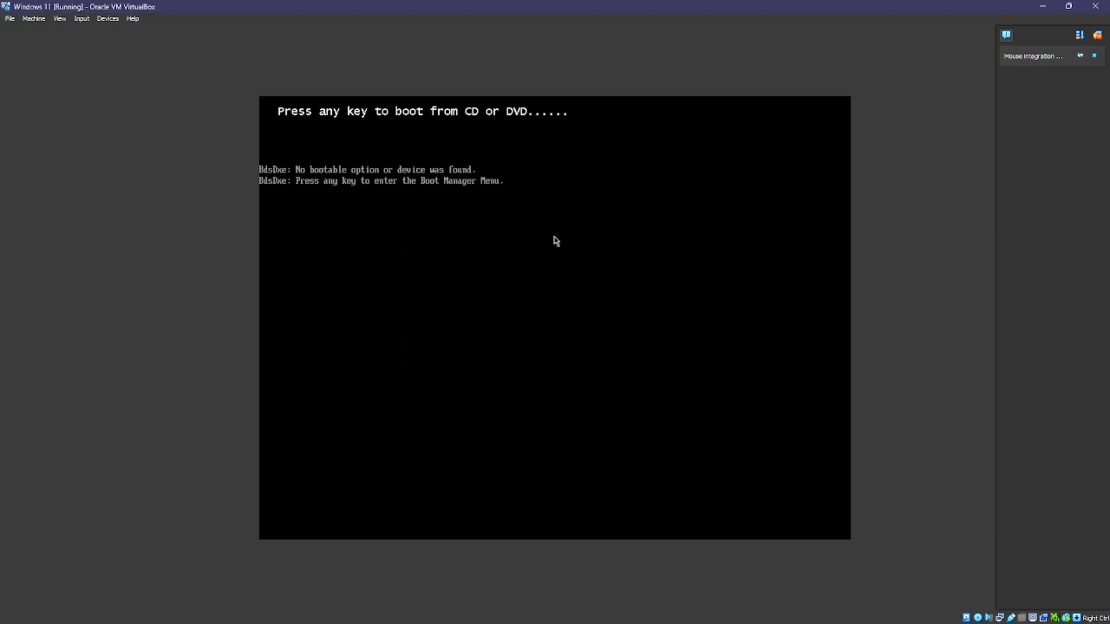
pyautogui.click(589, 247)
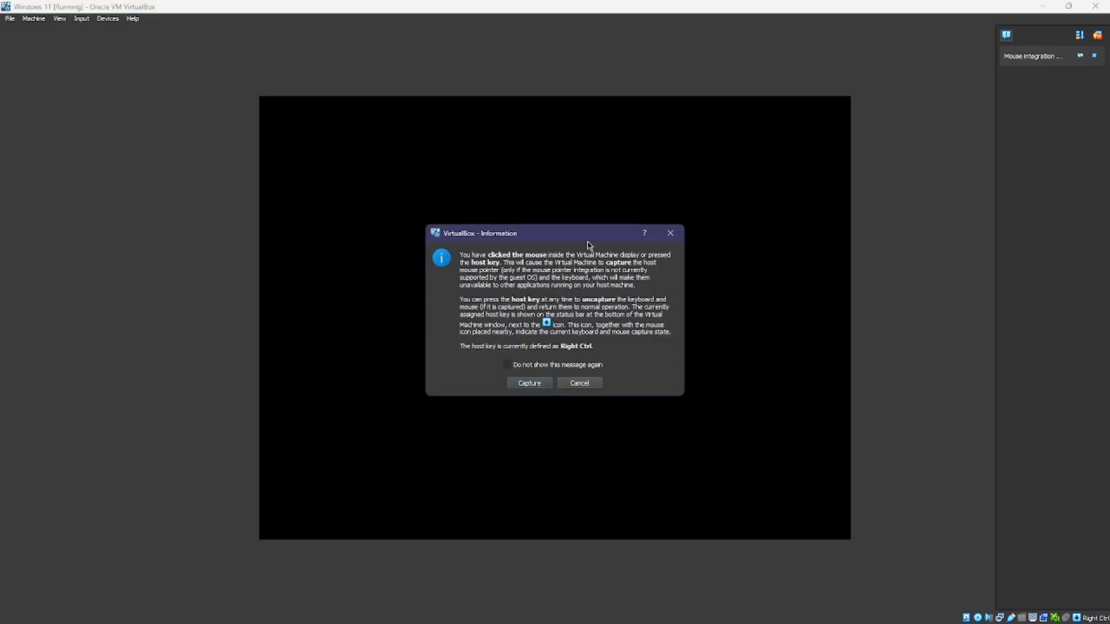
pyautogui.click(599, 384)
pyautogui.press('Return')
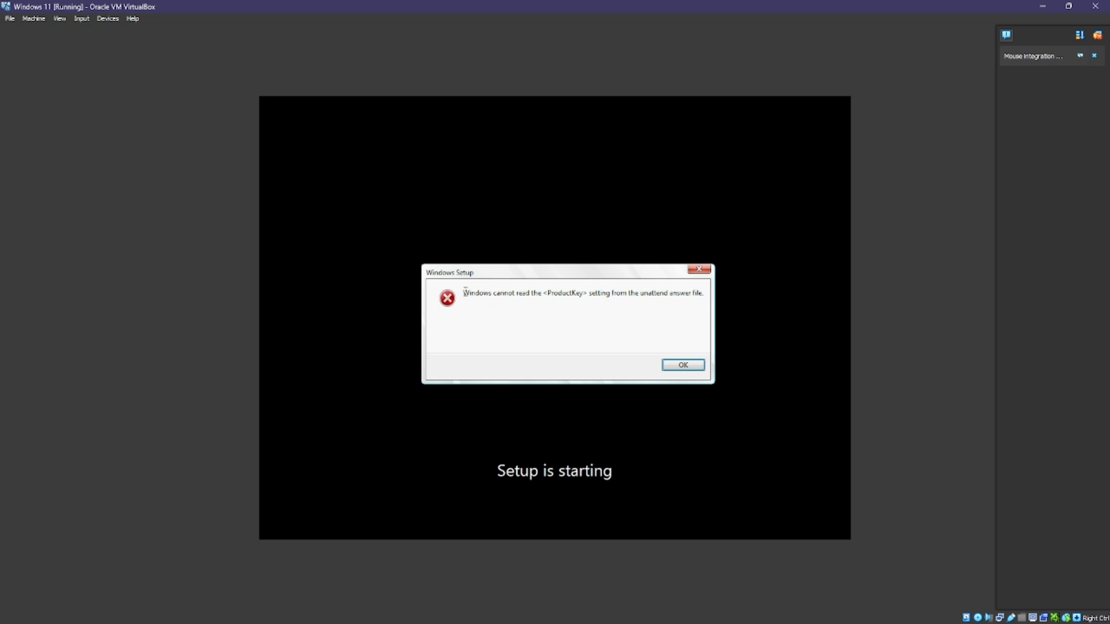
# Step: Dismiss the ProductKey error and power off the Windows 11 machine
pyautogui.moveTo(464, 289); pyautogui.dragTo(575, 293)
pyautogui.click(651, 285)
pyautogui.moveTo(463, 286); pyautogui.dragTo(706, 296)
pyautogui.click(689, 333)
pyautogui.click(695, 365)
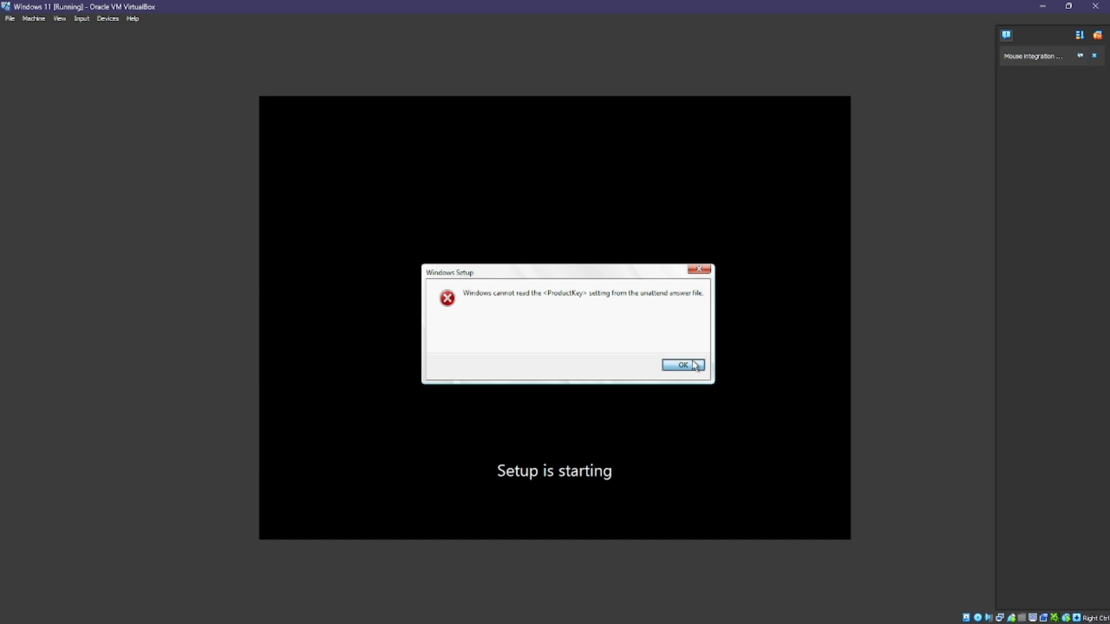
pyautogui.click(1094, 7)
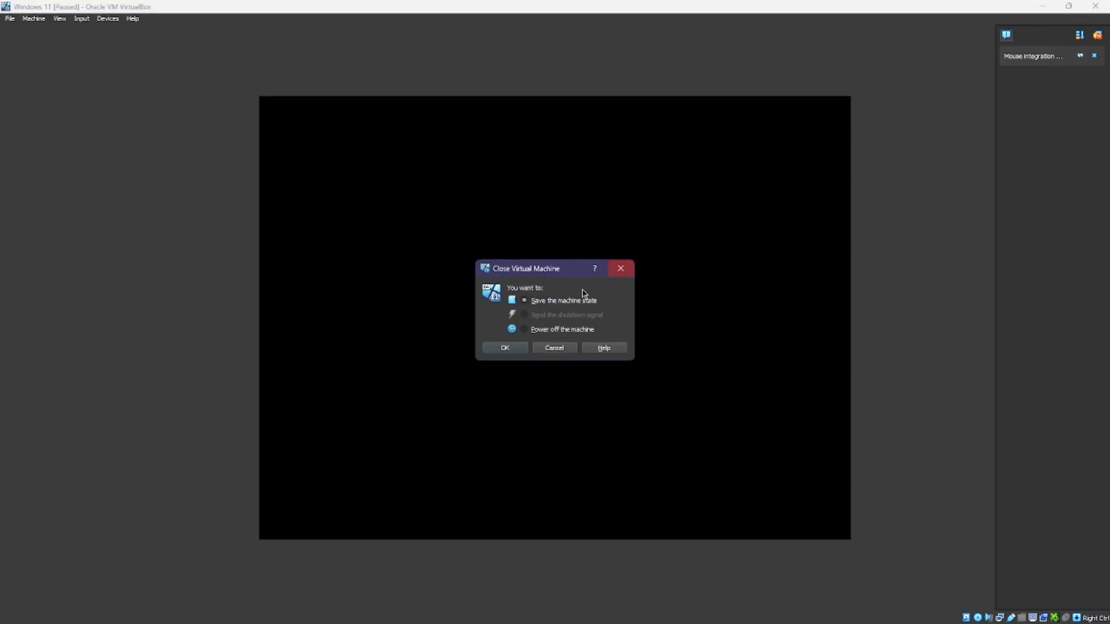
pyautogui.click(512, 329)
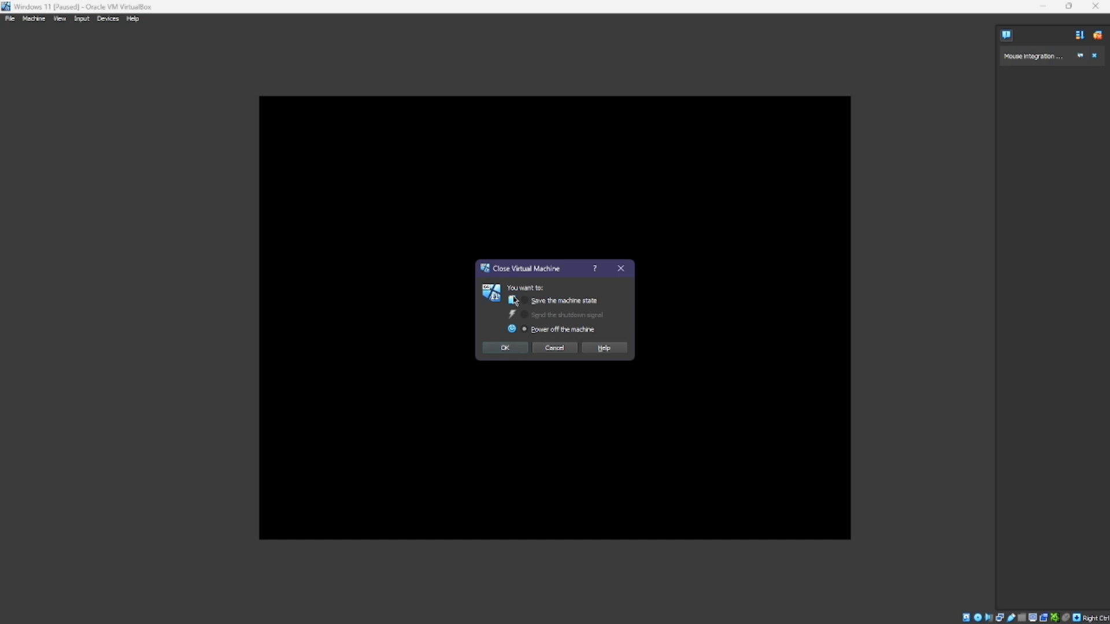
pyautogui.click(503, 351)
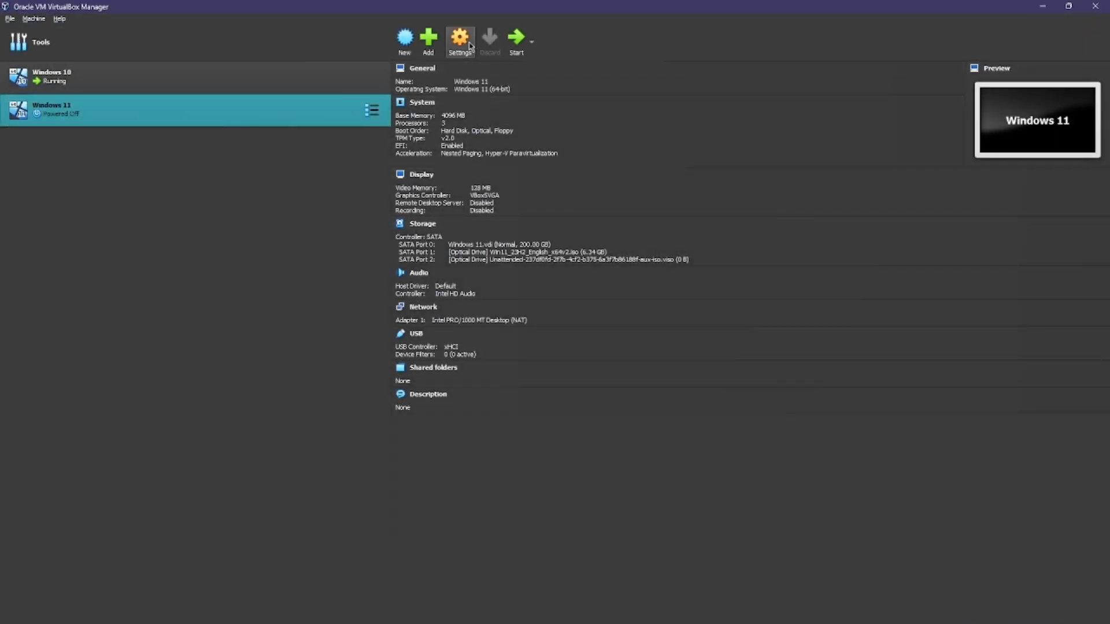
# Step: In System settings, uncheck Floppy from the boot order and save
pyautogui.click(460, 45)
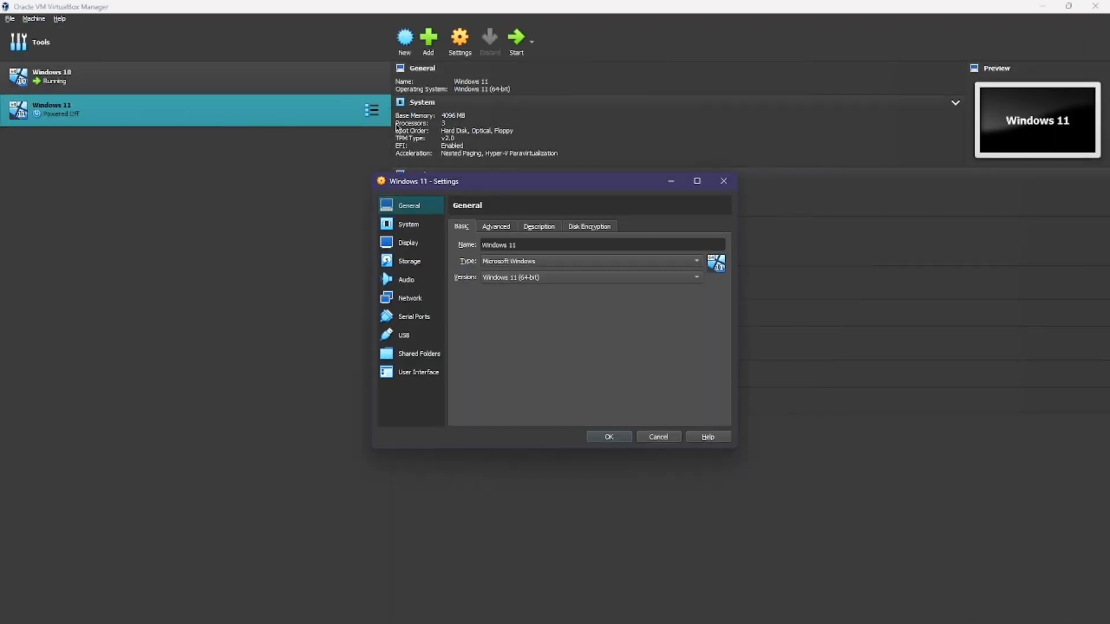
pyautogui.click(403, 230)
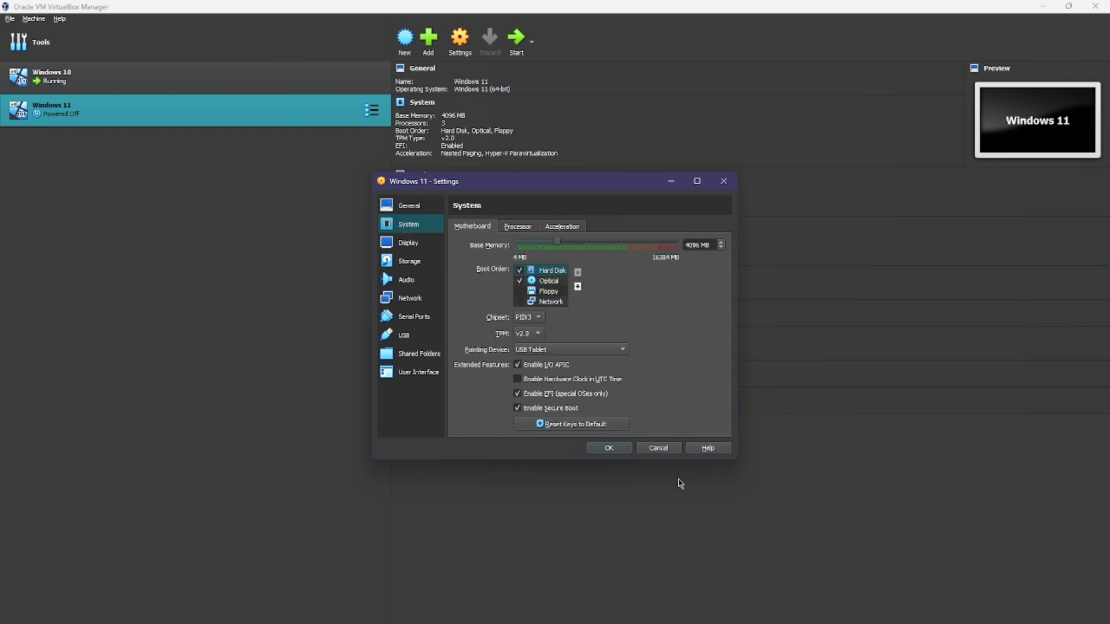
pyautogui.click(608, 448)
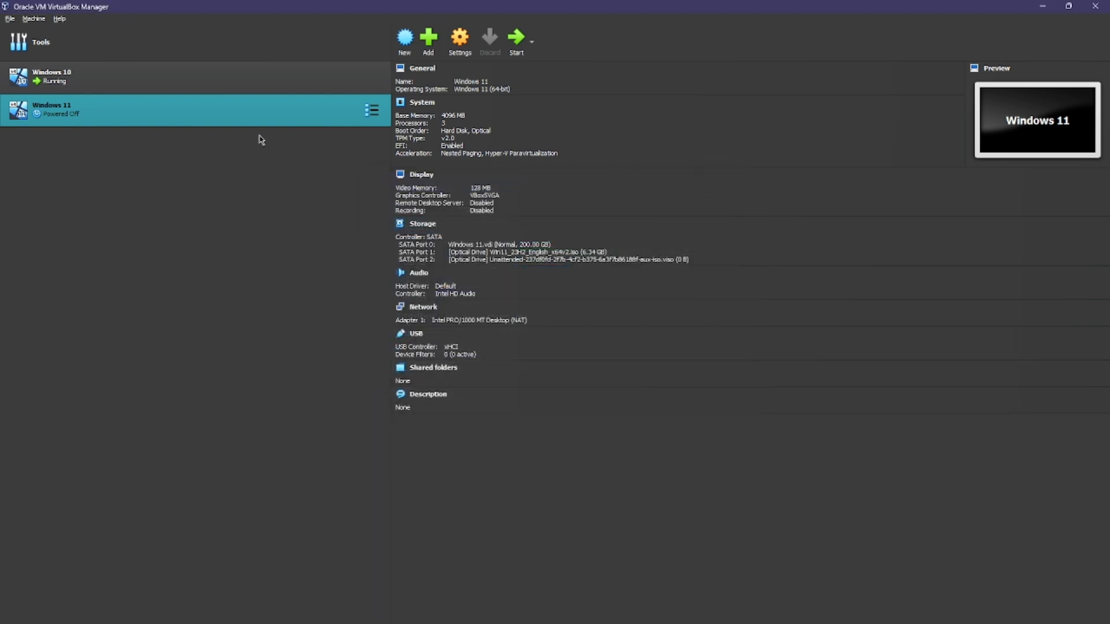
# Step: Show the VM folder in Explorer, delete the three Unattended files, and close the window
pyautogui.rightClick(225, 111)
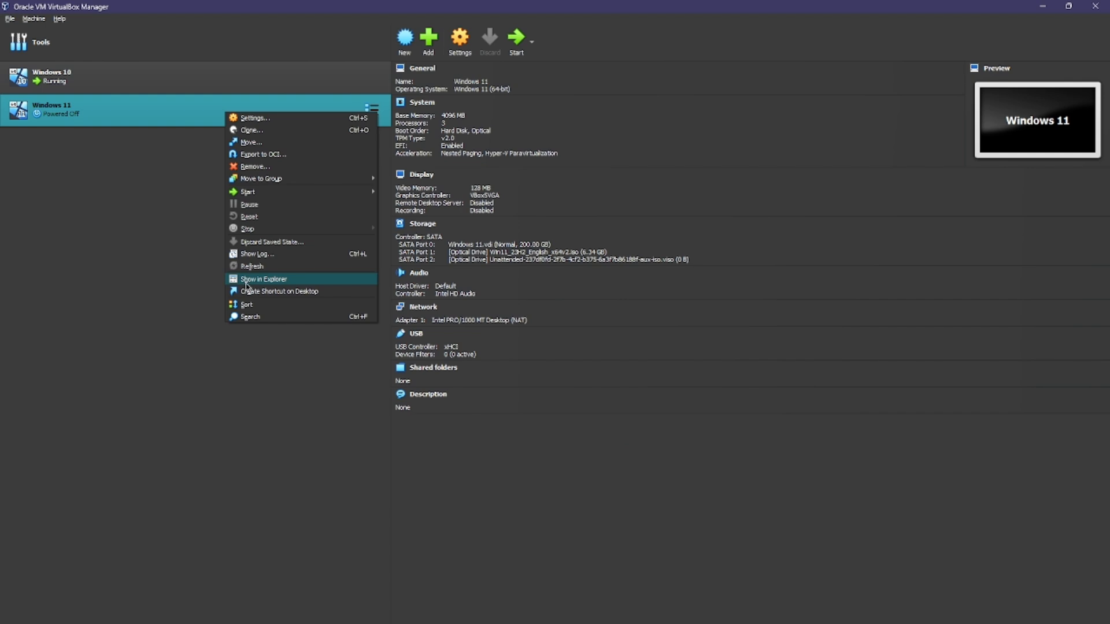
pyautogui.click(290, 283)
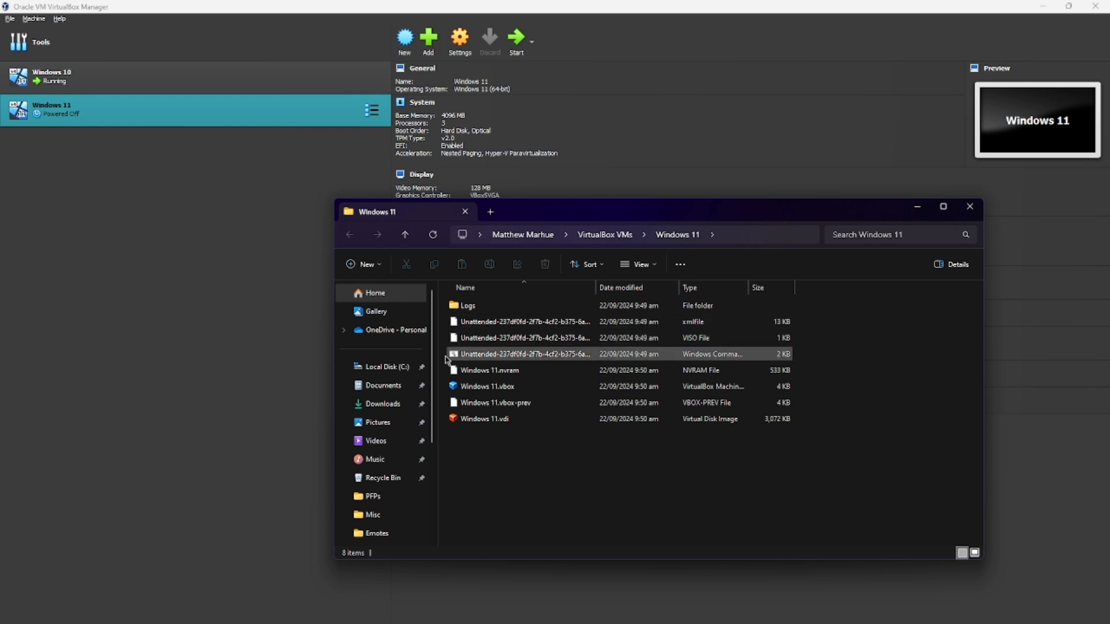
pyautogui.click(454, 358)
pyautogui.keyDown('shift'); pyautogui.click(472, 324); pyautogui.keyUp('shift')
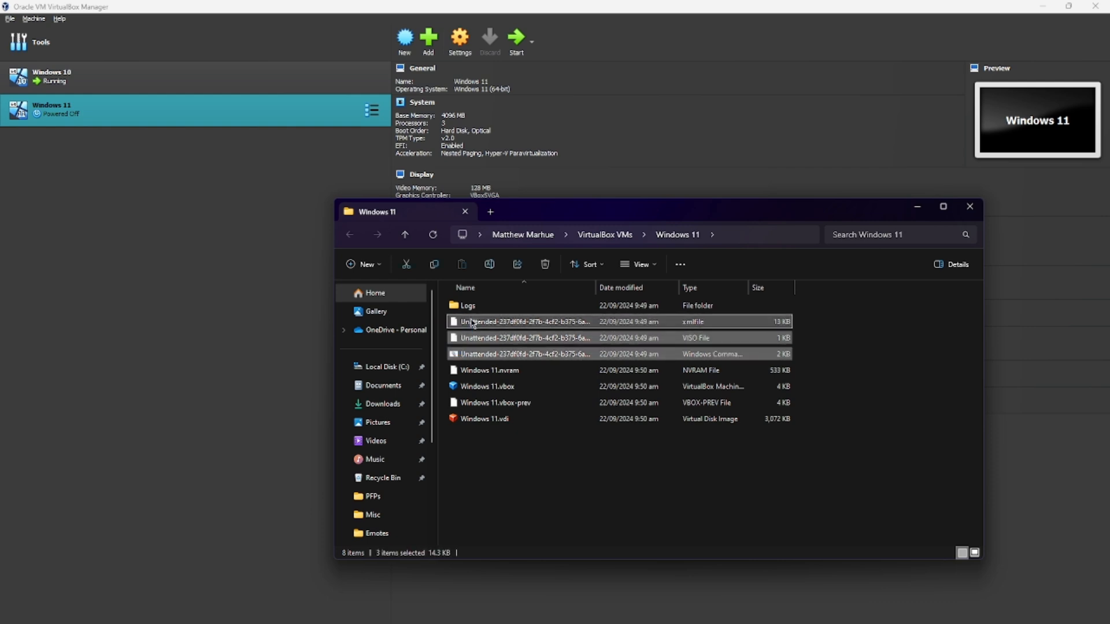
pyautogui.press('Delete')
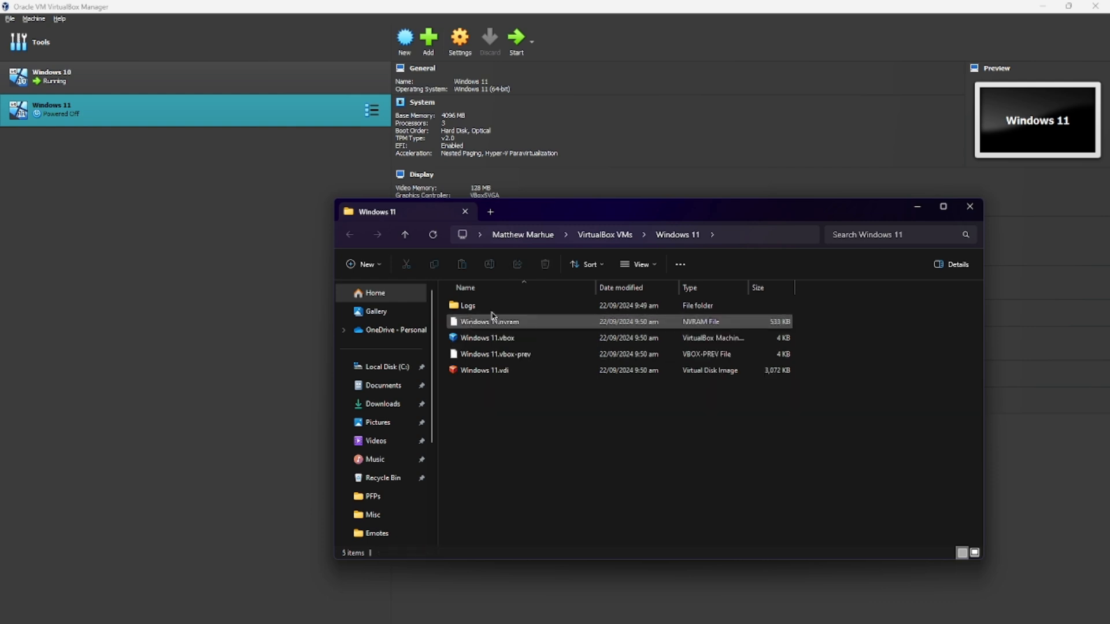
pyautogui.click(969, 206)
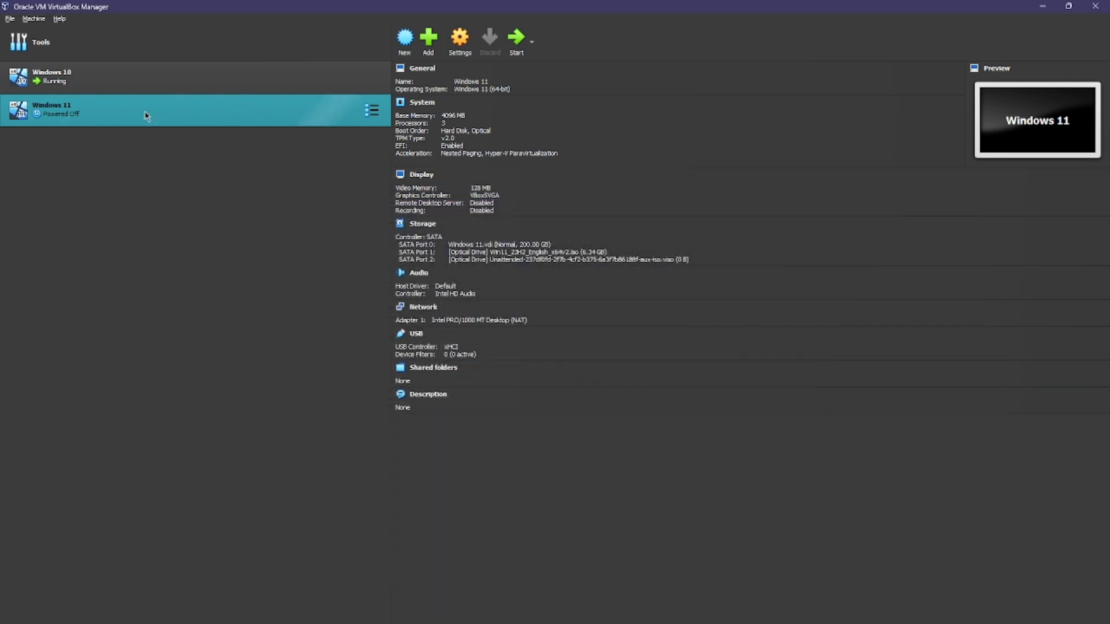
# Step: Launch the Windows 11 machine from the VM list
pyautogui.doubleClick(143, 117)
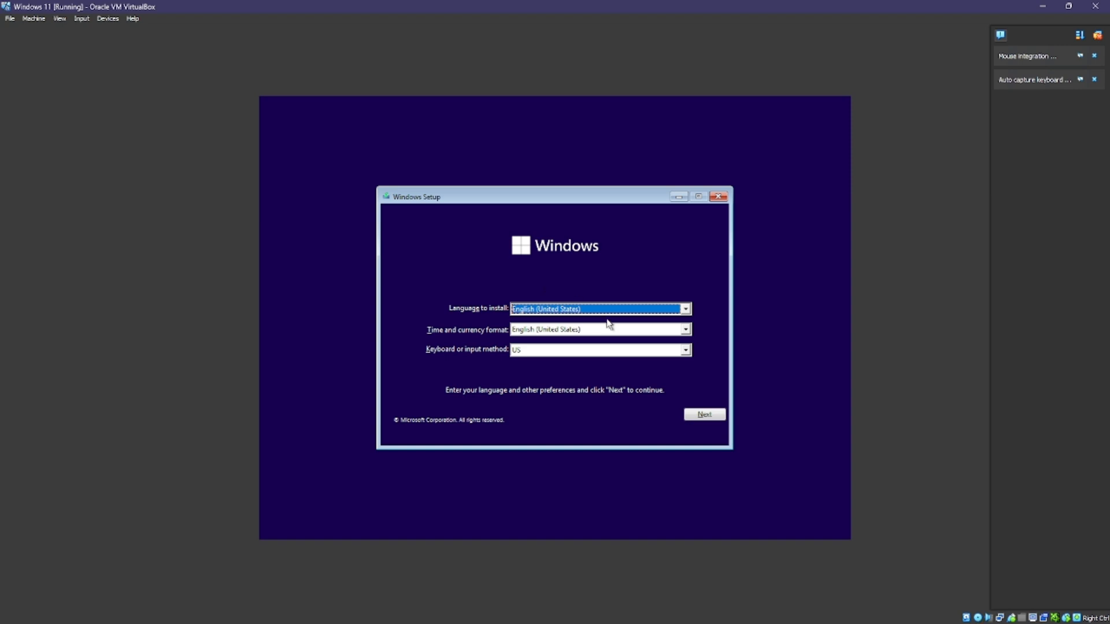
# Step: Keep English (United States) as time and currency format, continue, and choose Install now
pyautogui.click(685, 330)
pyautogui.scroll(1, 650, 370)
pyautogui.scroll(3, 651, 374)
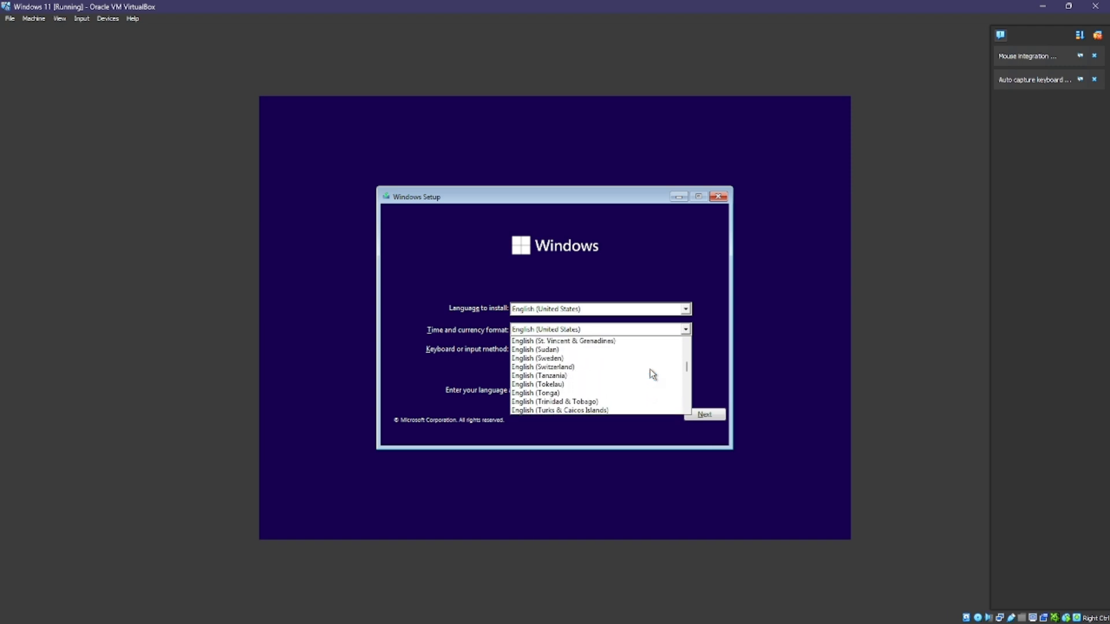
pyautogui.scroll(-2, 651, 374)
pyautogui.click(422, 368)
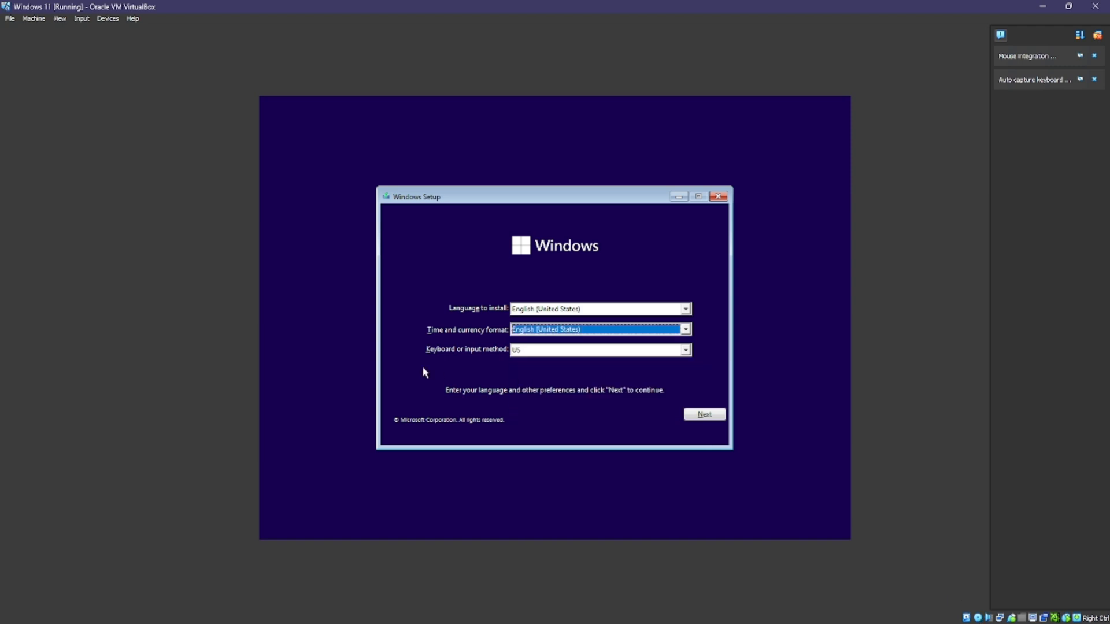
pyautogui.click(703, 416)
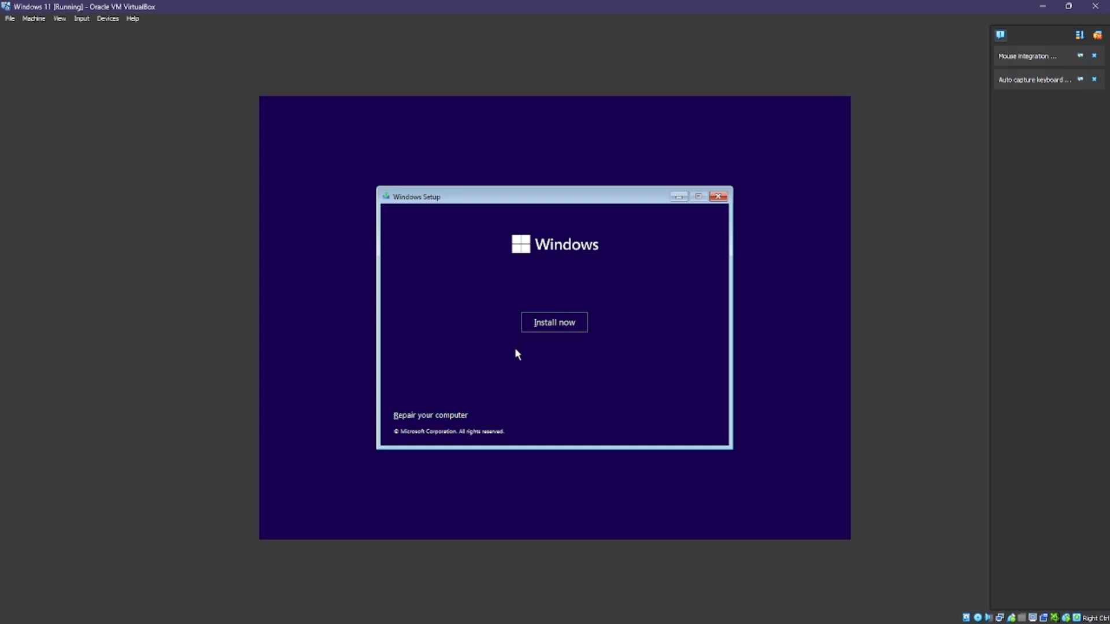
pyautogui.click(558, 328)
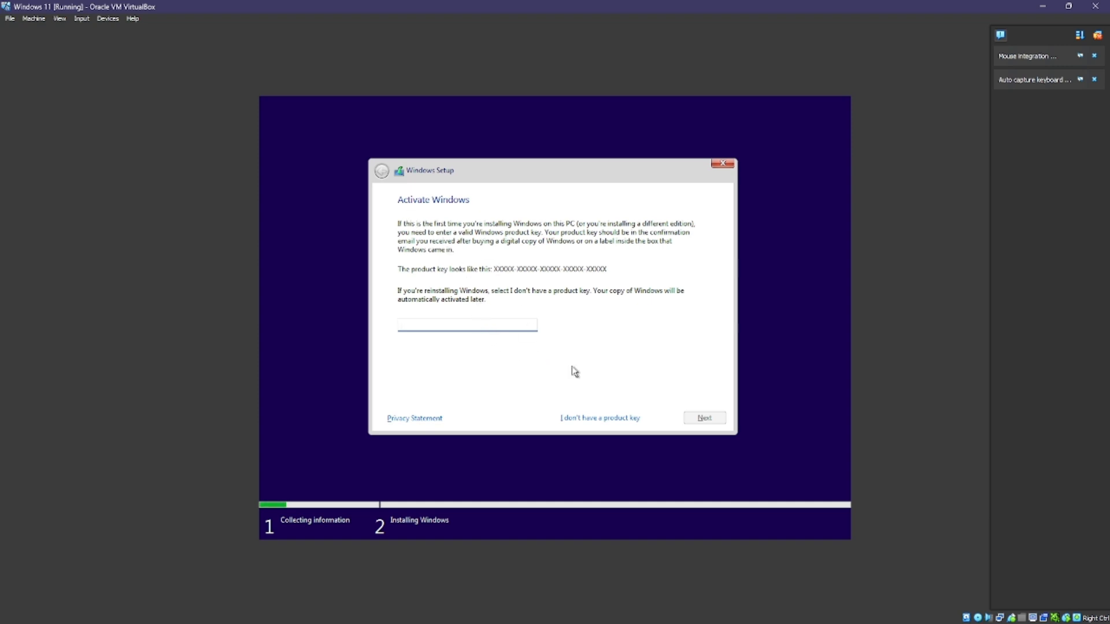
# Step: Skip the product key and pick Windows 11 Home as the edition to install
pyautogui.click(597, 419)
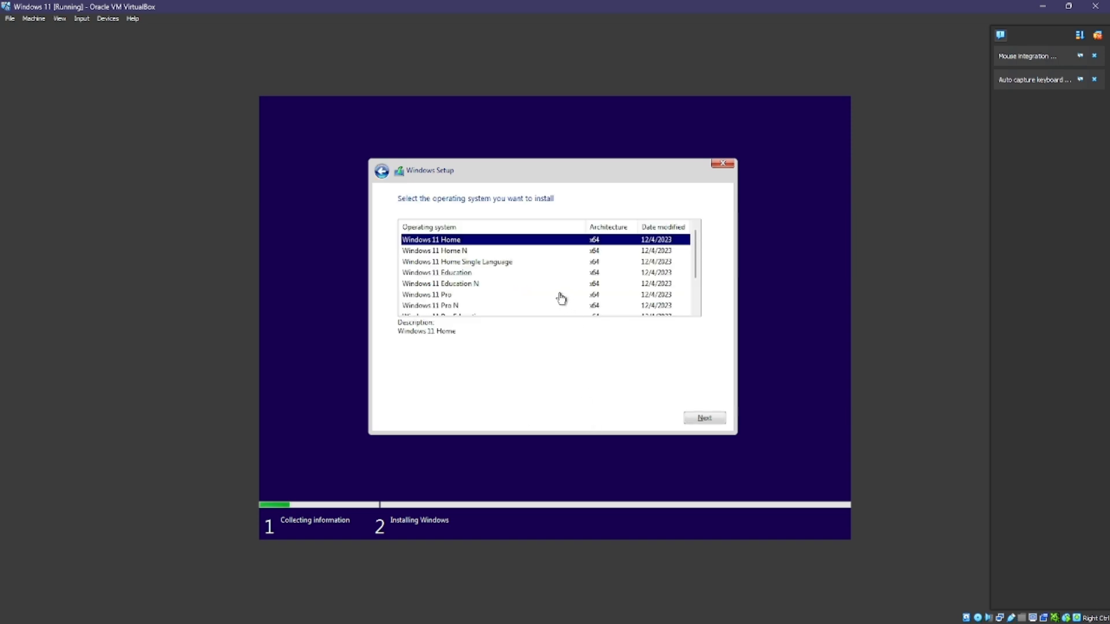
pyautogui.scroll(-1, 561, 295)
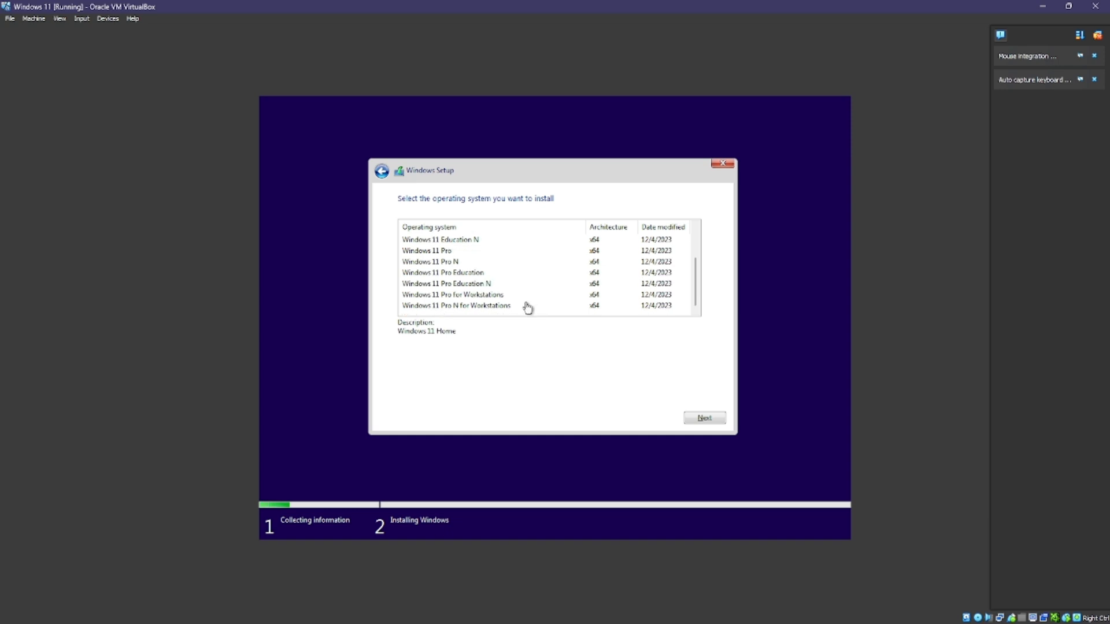
pyautogui.scroll(1, 506, 309)
pyautogui.scroll(1, 505, 310)
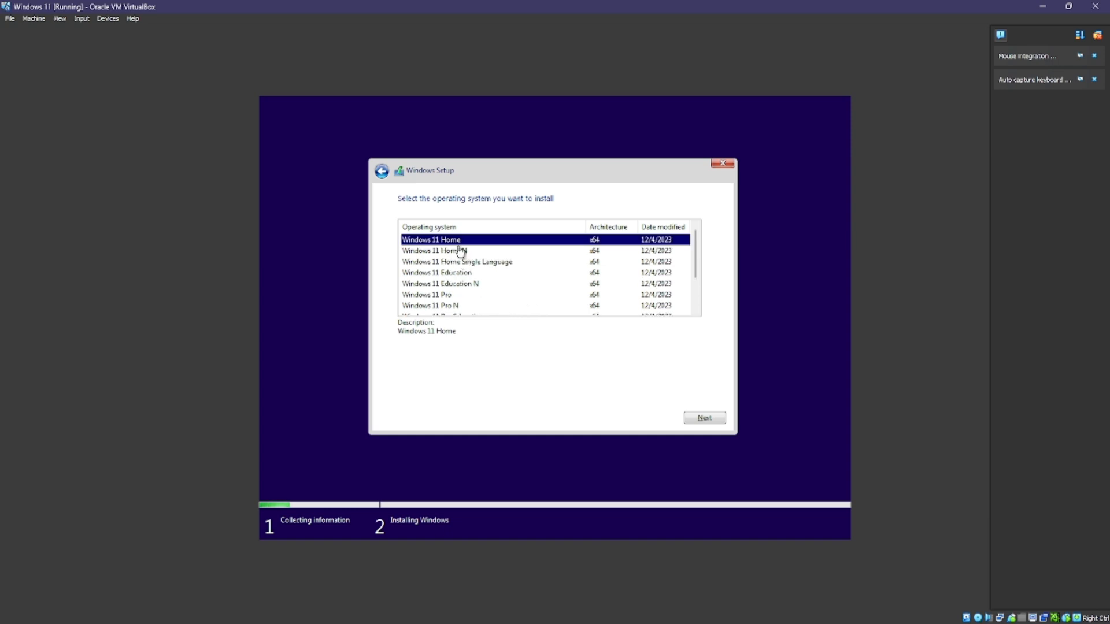
pyautogui.scroll(-2, 460, 266)
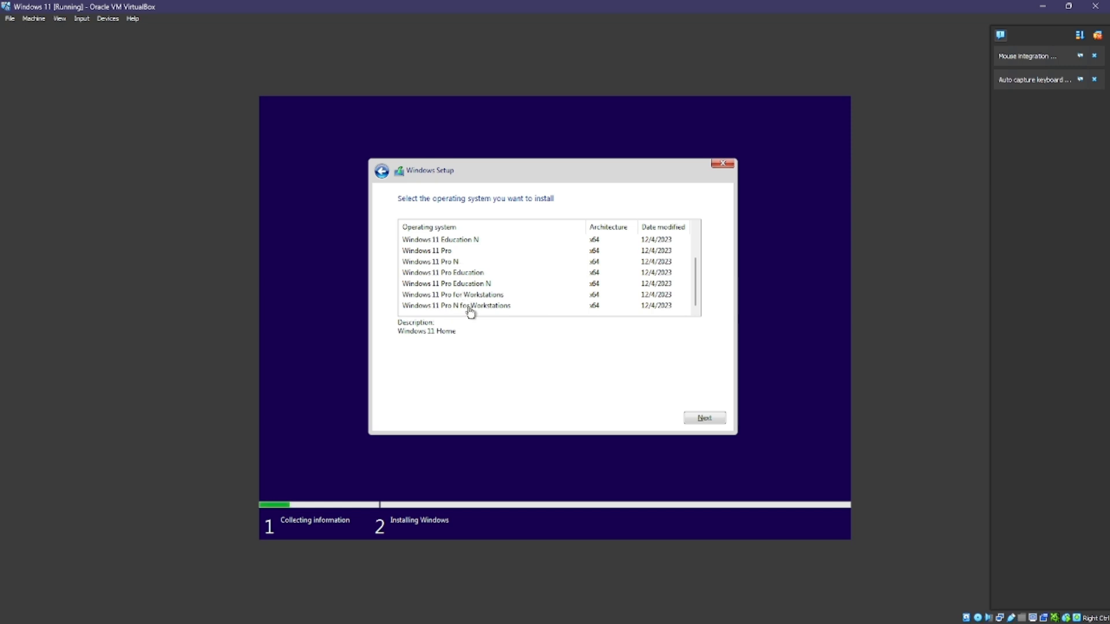
pyautogui.scroll(1, 470, 312)
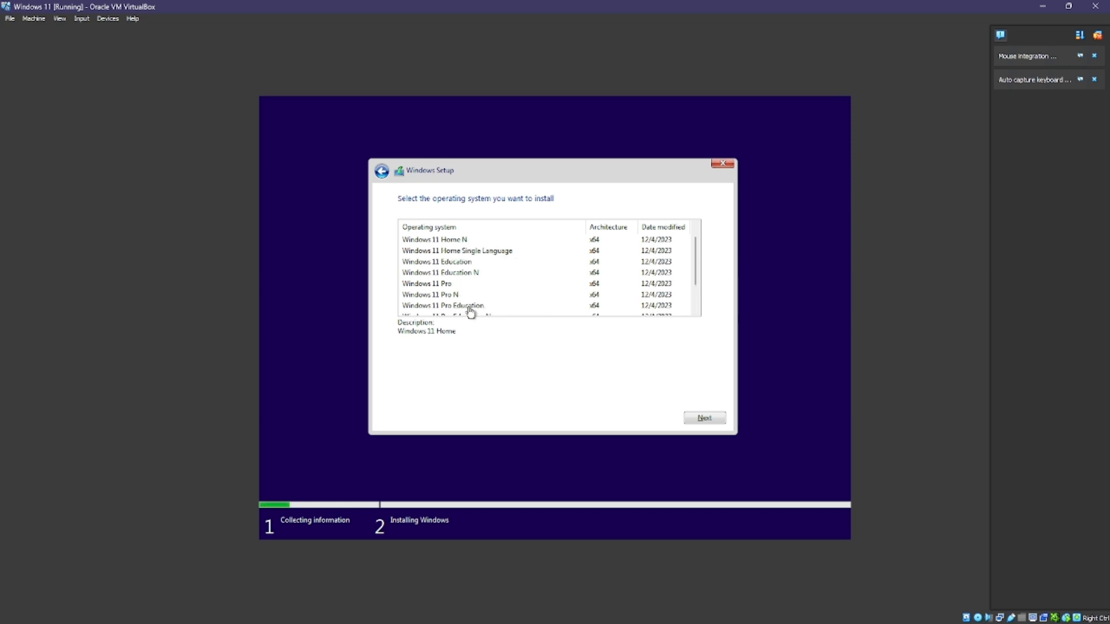
pyautogui.scroll(1, 471, 312)
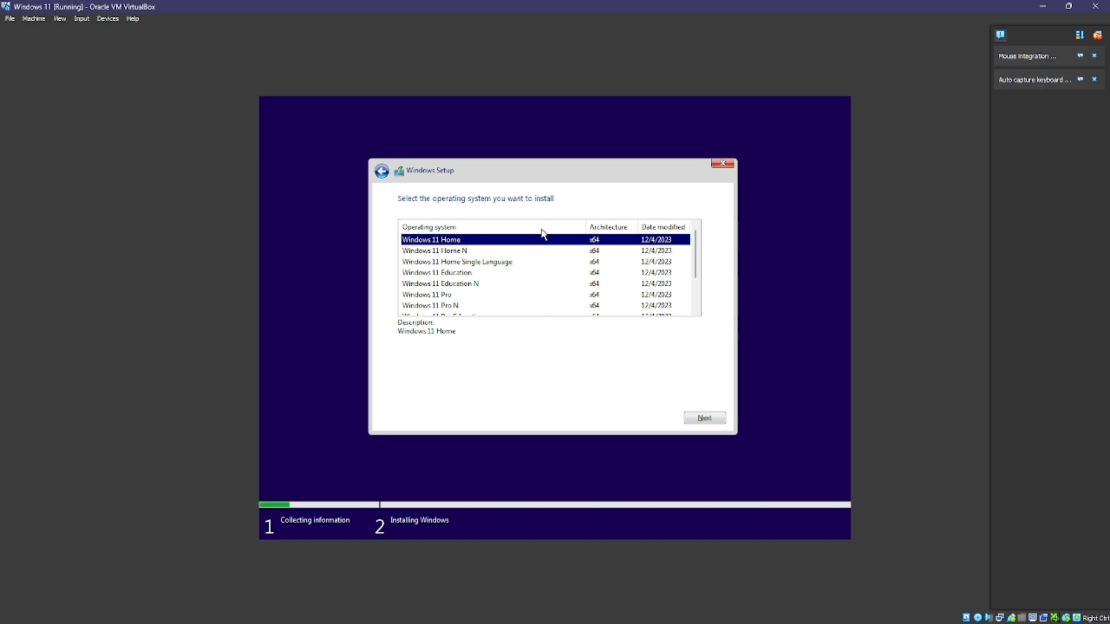
pyautogui.click(705, 420)
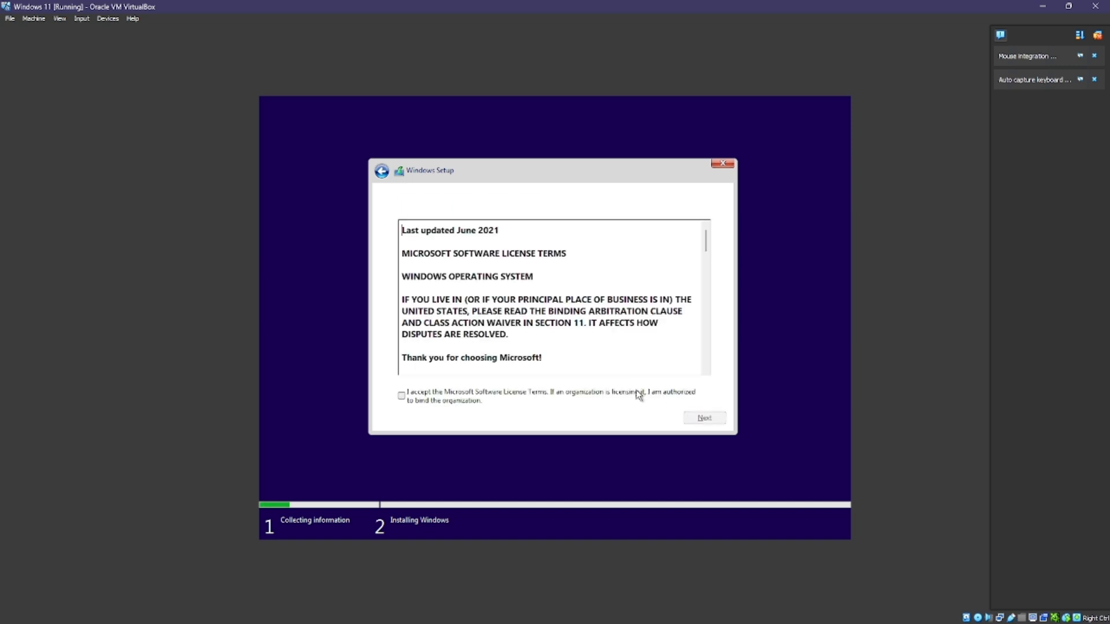
# Step: Accept the Microsoft Software License Terms and continue to the installation type question
pyautogui.click(401, 396)
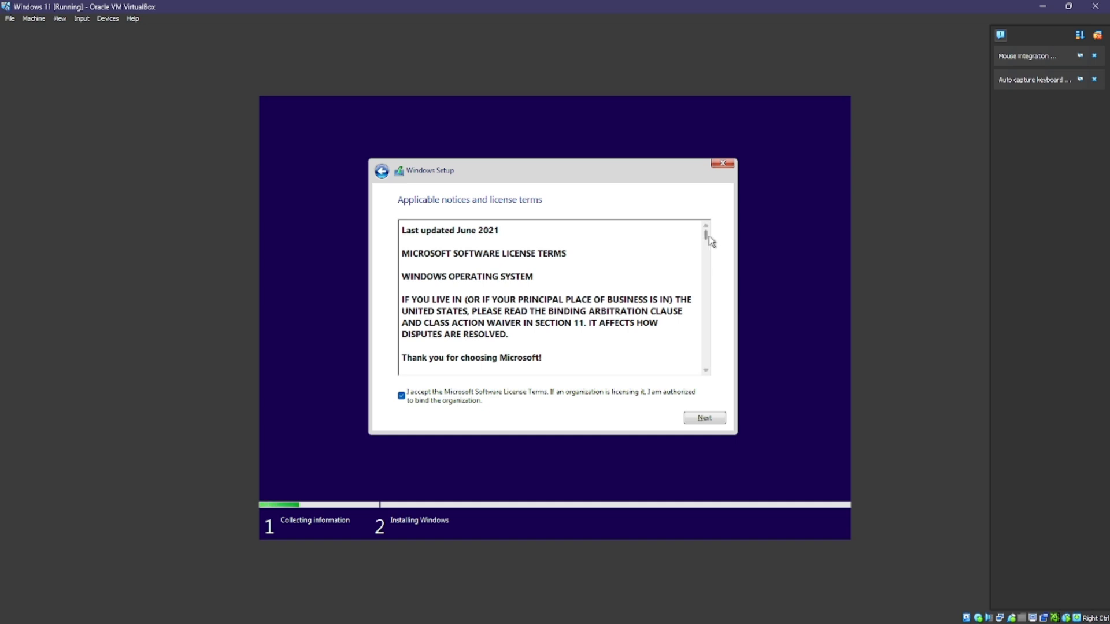
pyautogui.moveTo(707, 234); pyautogui.dragTo(705, 229)
pyautogui.click(696, 418)
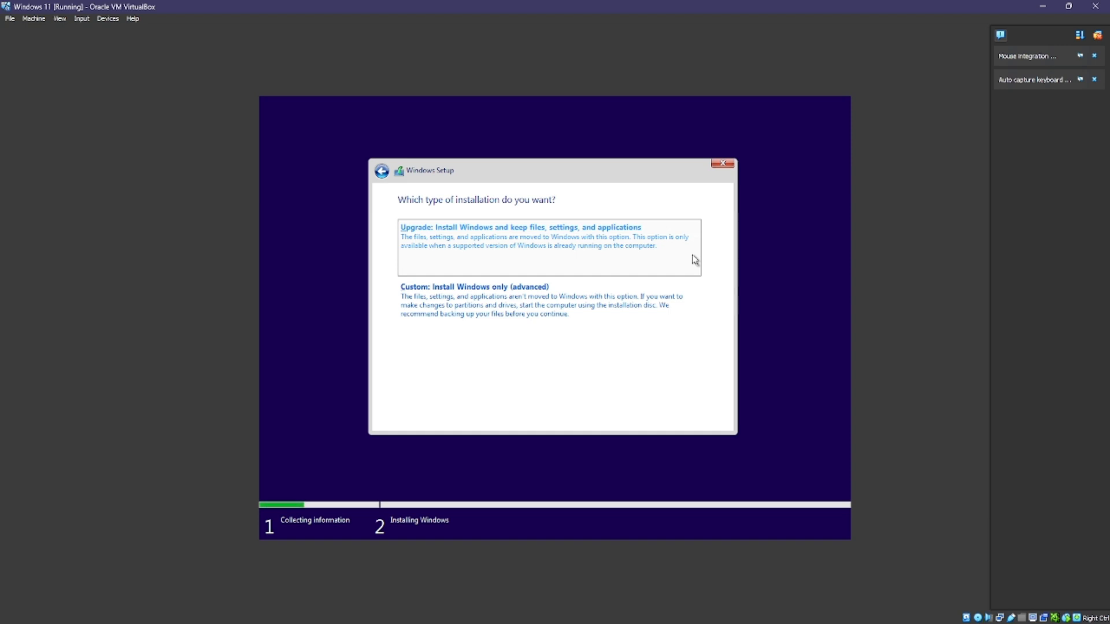
# Step: Choose a custom install and start installing Windows onto the 200.0 GB unallocated space
pyautogui.click(452, 325)
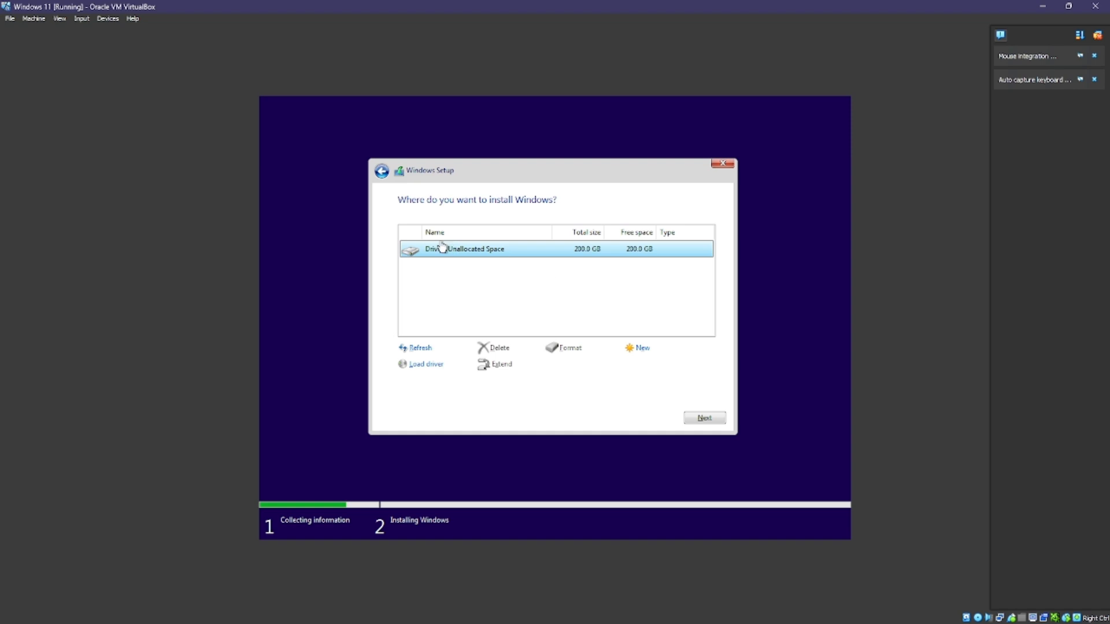
pyautogui.click(705, 417)
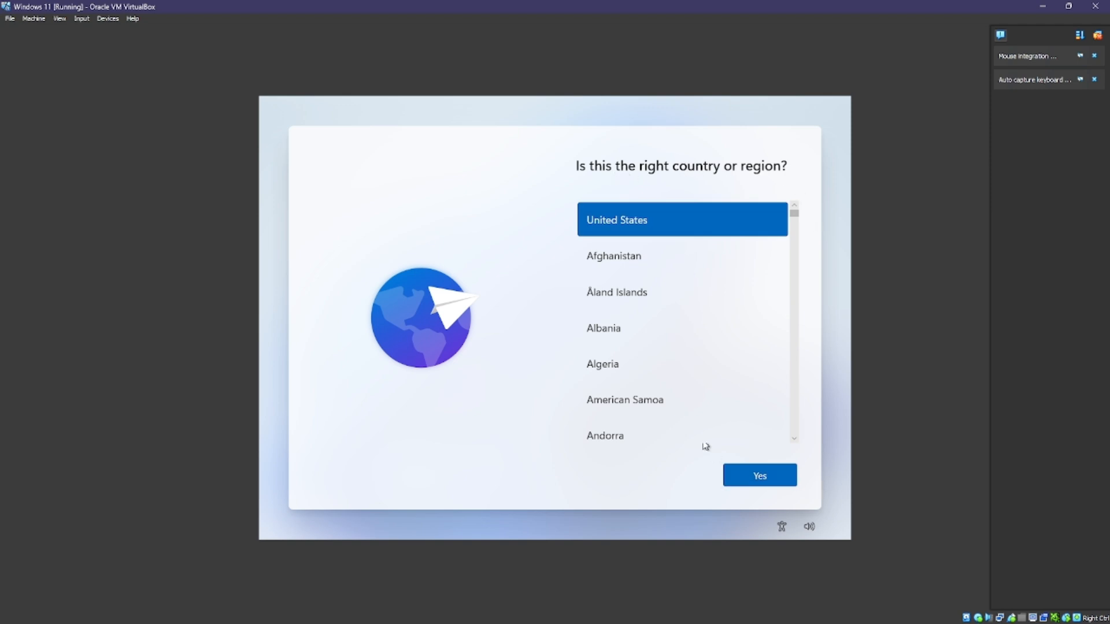
# Step: Confirm United States as the country or region
pyautogui.scroll(-1, 699, 431)
pyautogui.scroll(1, 698, 430)
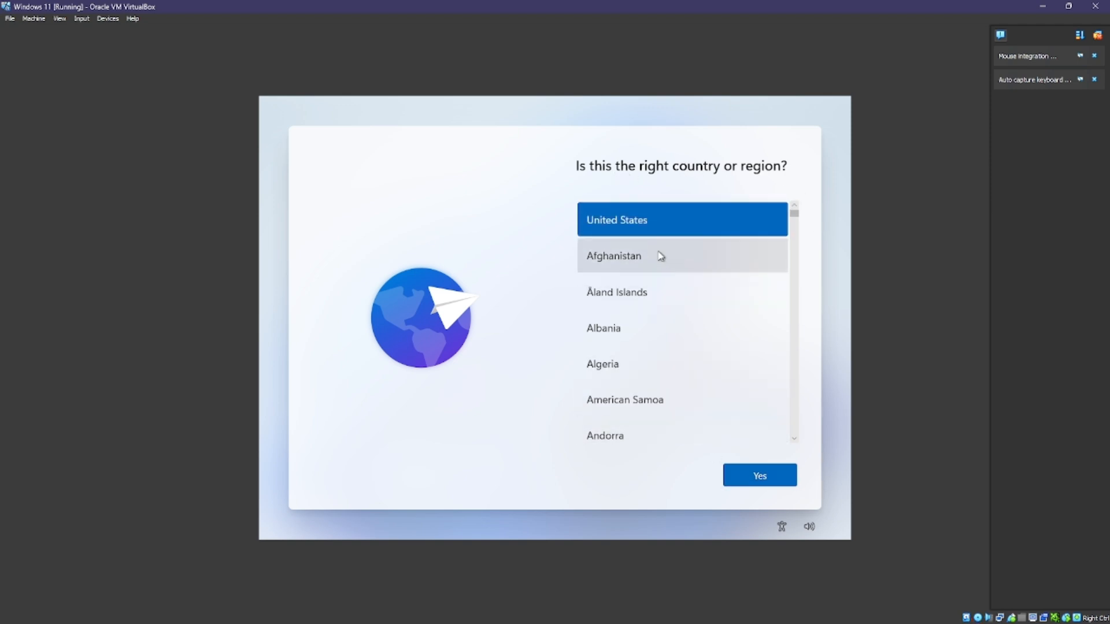
pyautogui.scroll(-5, 661, 256)
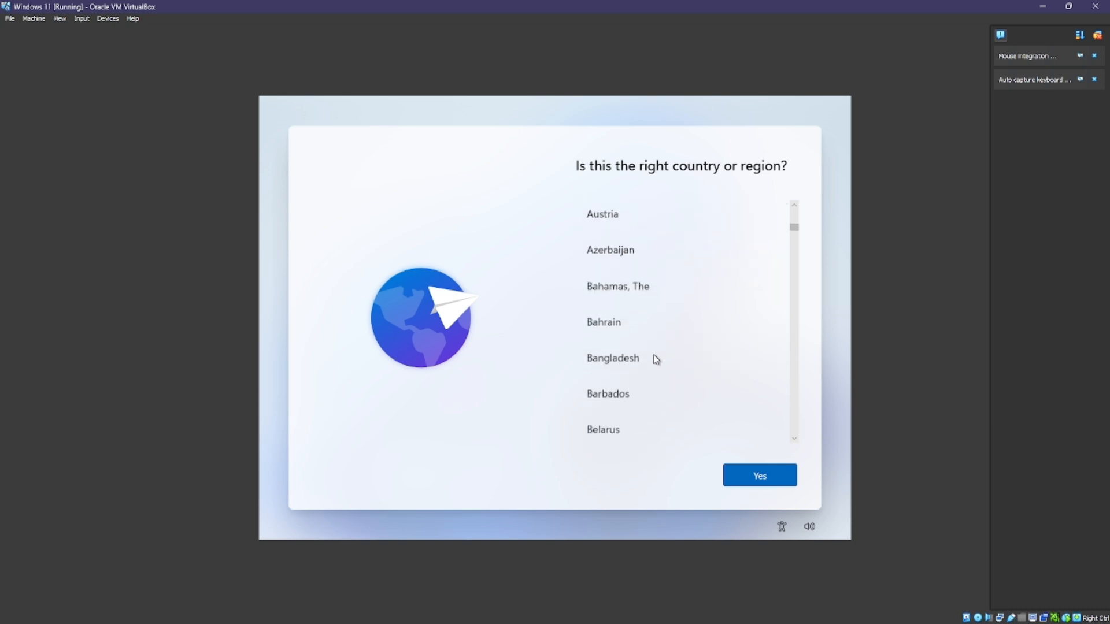
pyautogui.scroll(5, 653, 355)
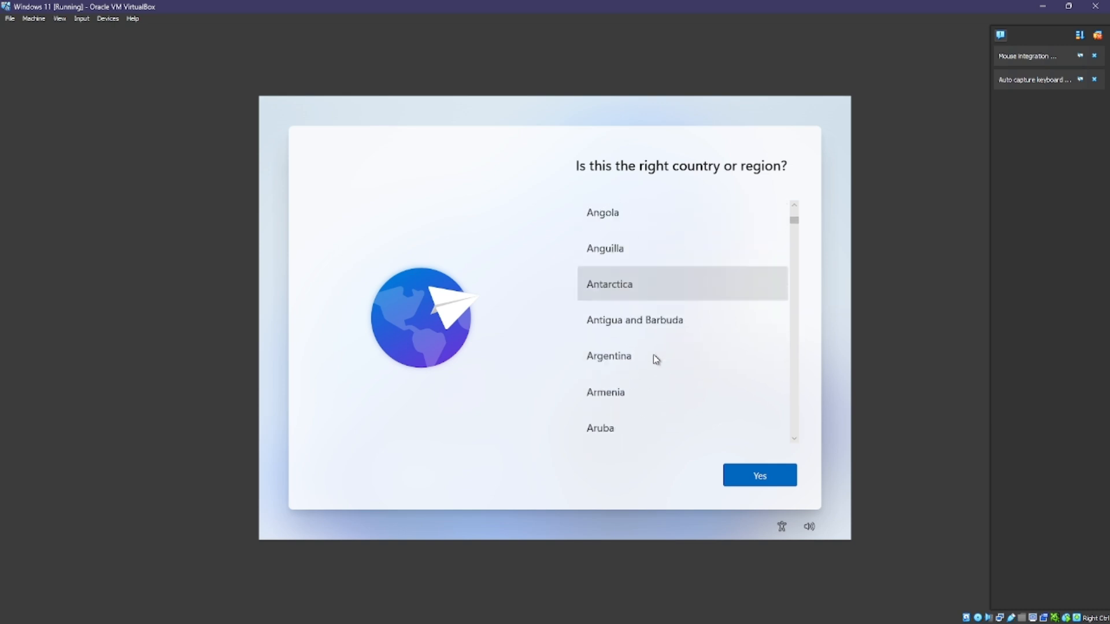
pyautogui.click(753, 483)
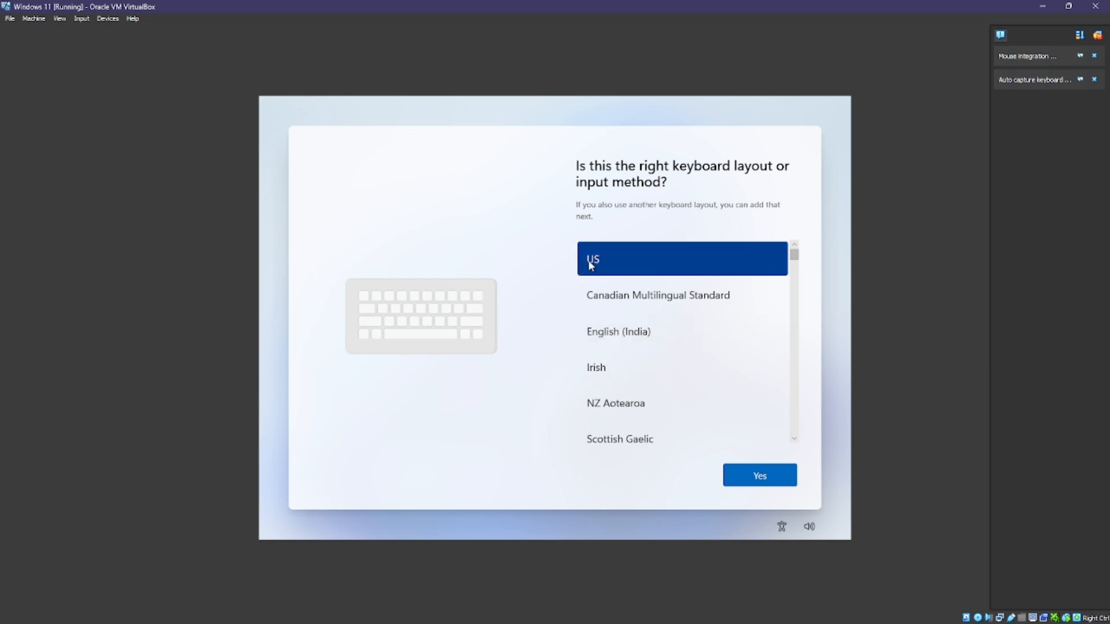
# Step: Confirm US as the keyboard layout and skip adding a second layout
pyautogui.scroll(-2, 798, 366)
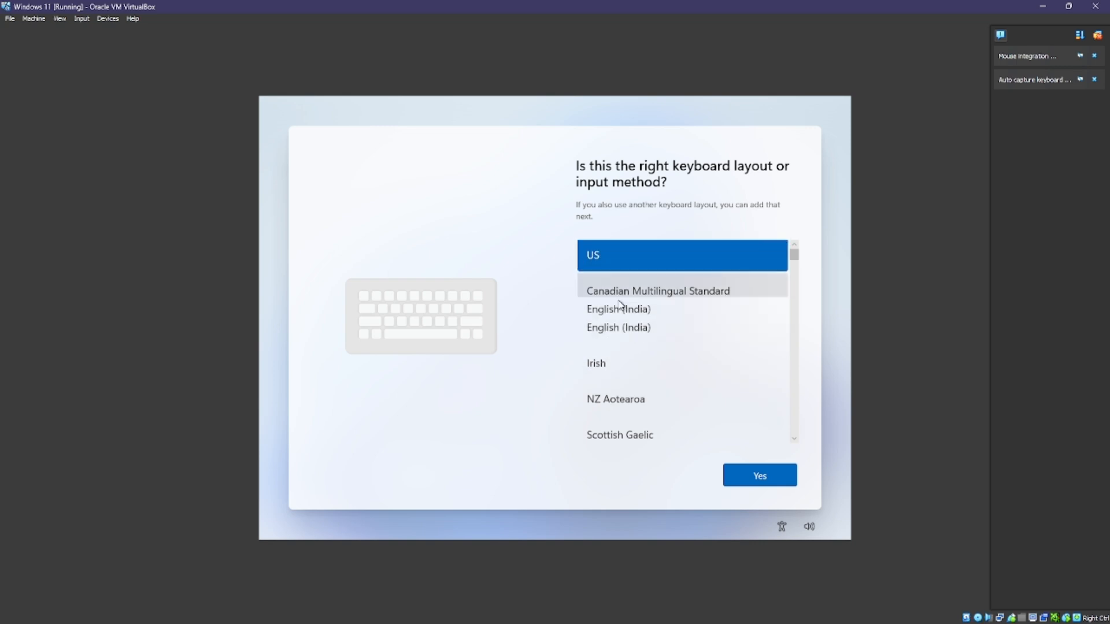
pyautogui.scroll(-1, 699, 348)
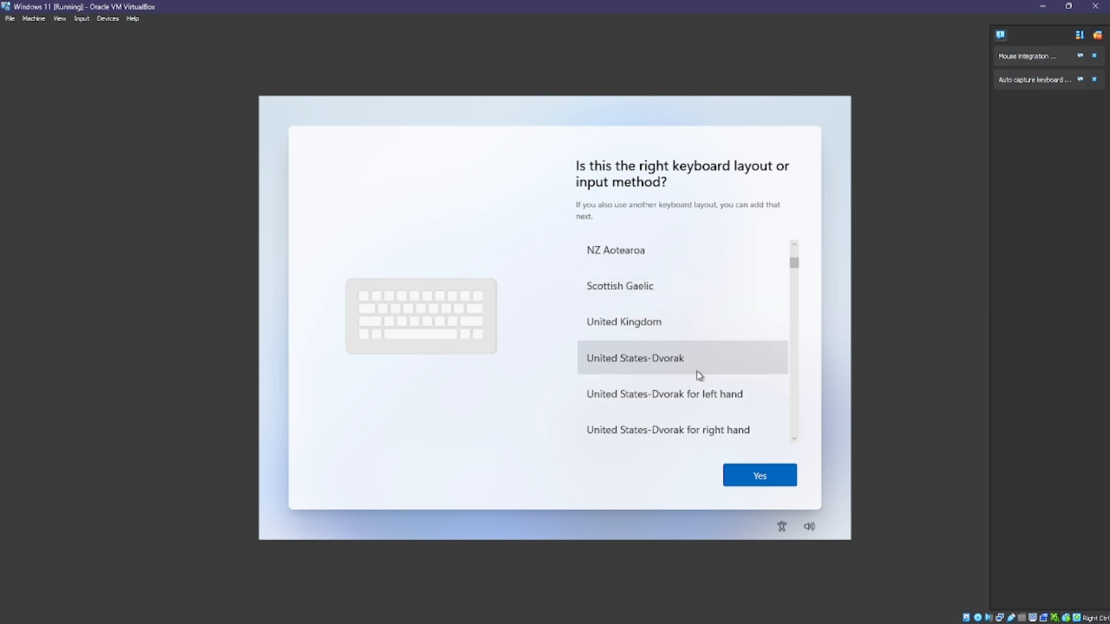
pyautogui.scroll(3, 700, 375)
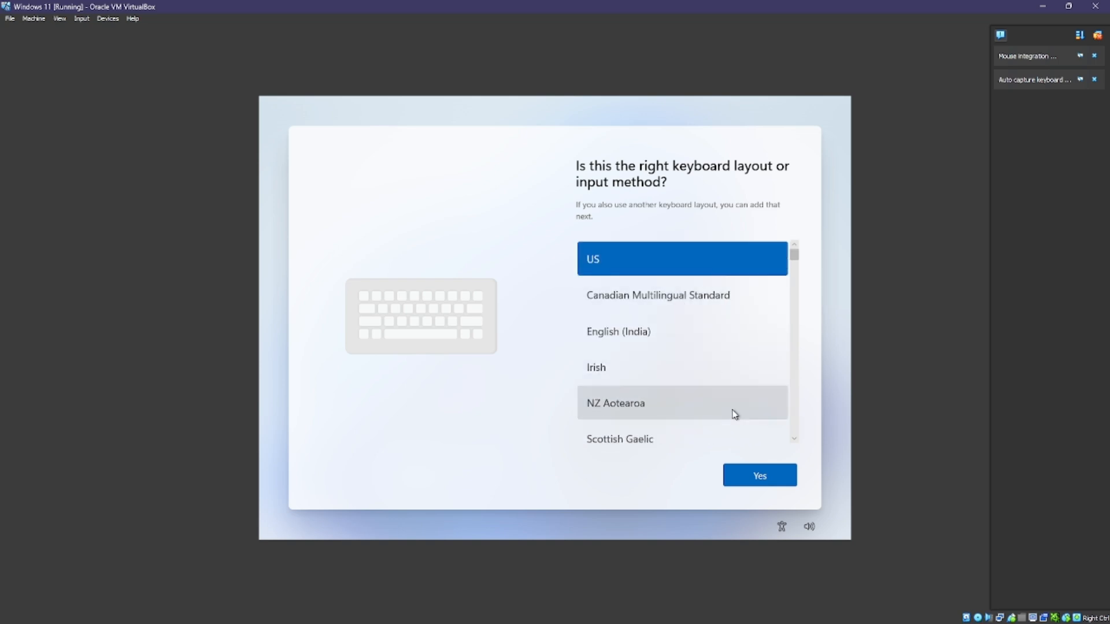
pyautogui.click(750, 476)
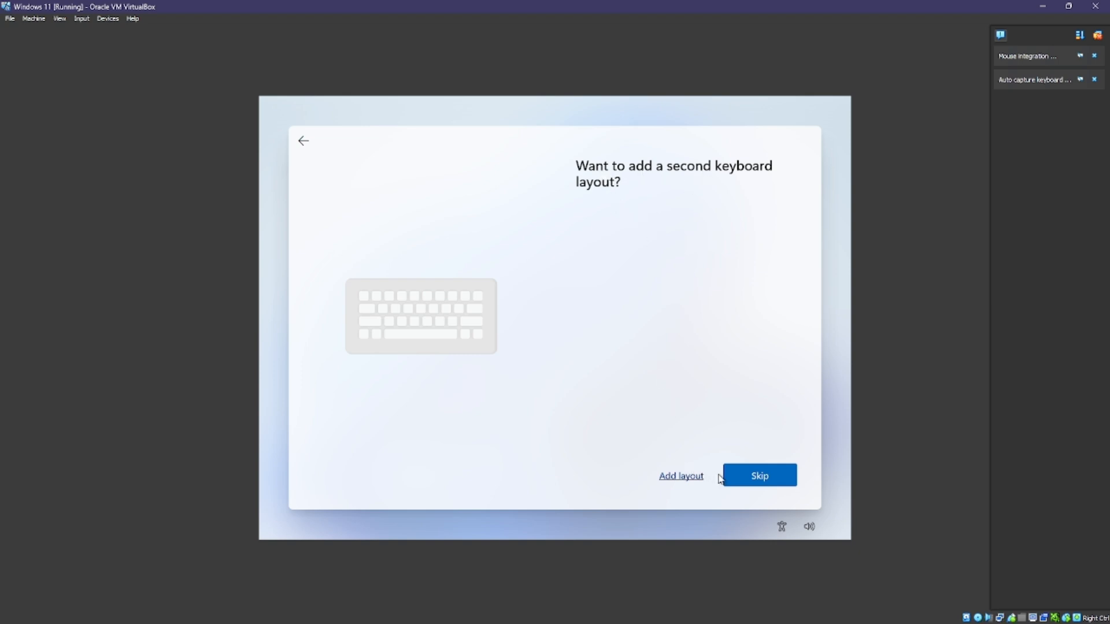
pyautogui.click(737, 481)
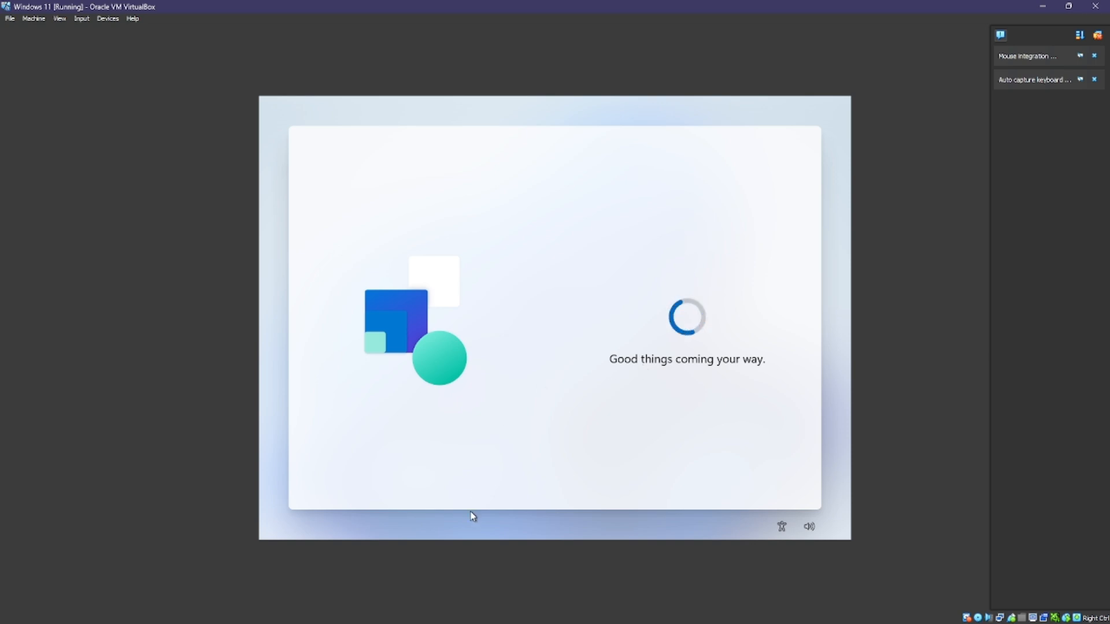
# Step: Wait for setup to restart and reach the 'Let's name your device' page
pyautogui.moveTo(299, 621)
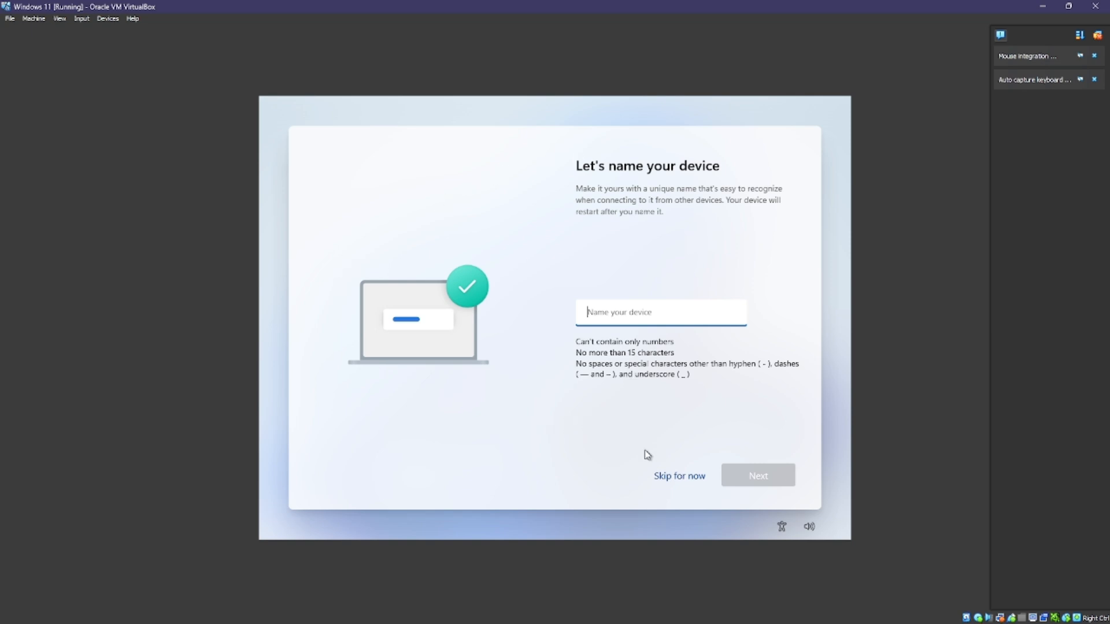
# Step: Leave the device unnamed with 'Skip for now', then choose to sign in with a Microsoft account
pyautogui.click(670, 476)
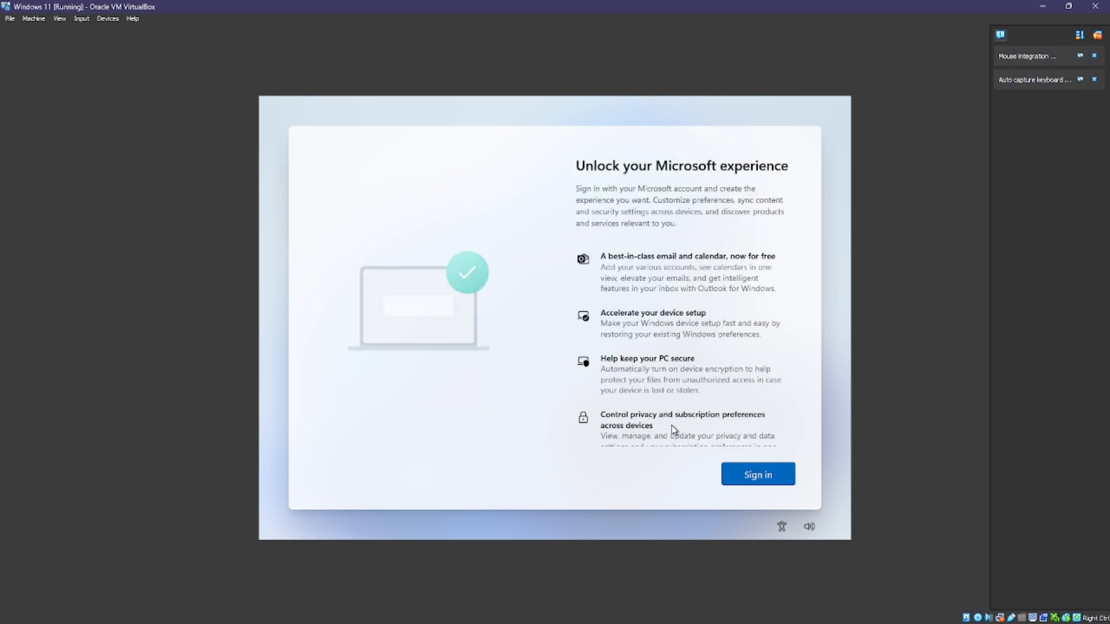
pyautogui.scroll(-3, 673, 429)
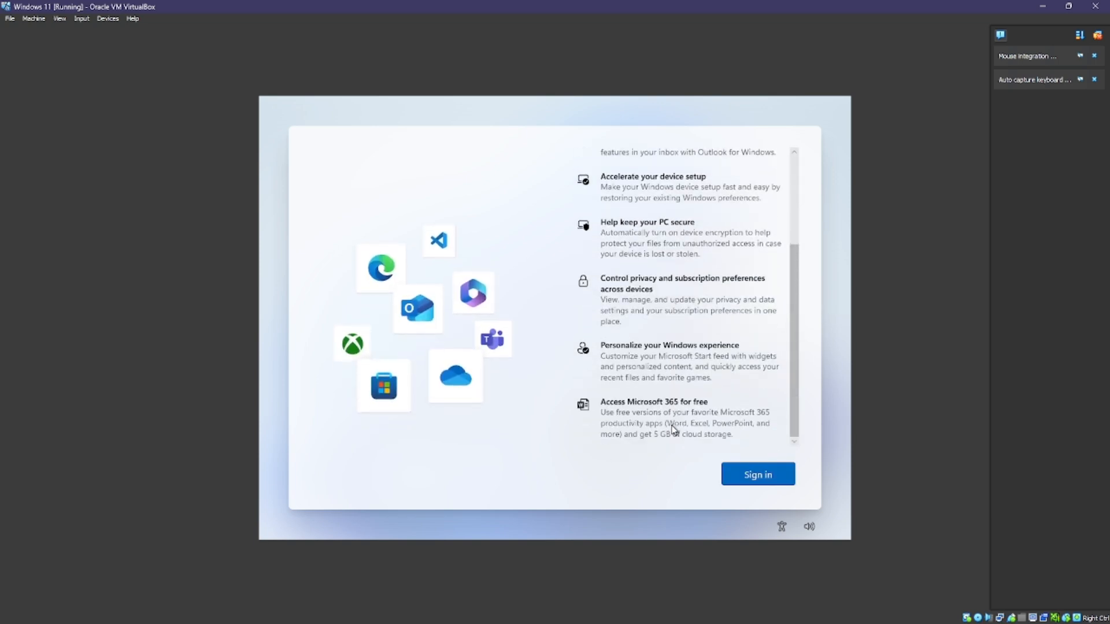
pyautogui.scroll(3, 673, 429)
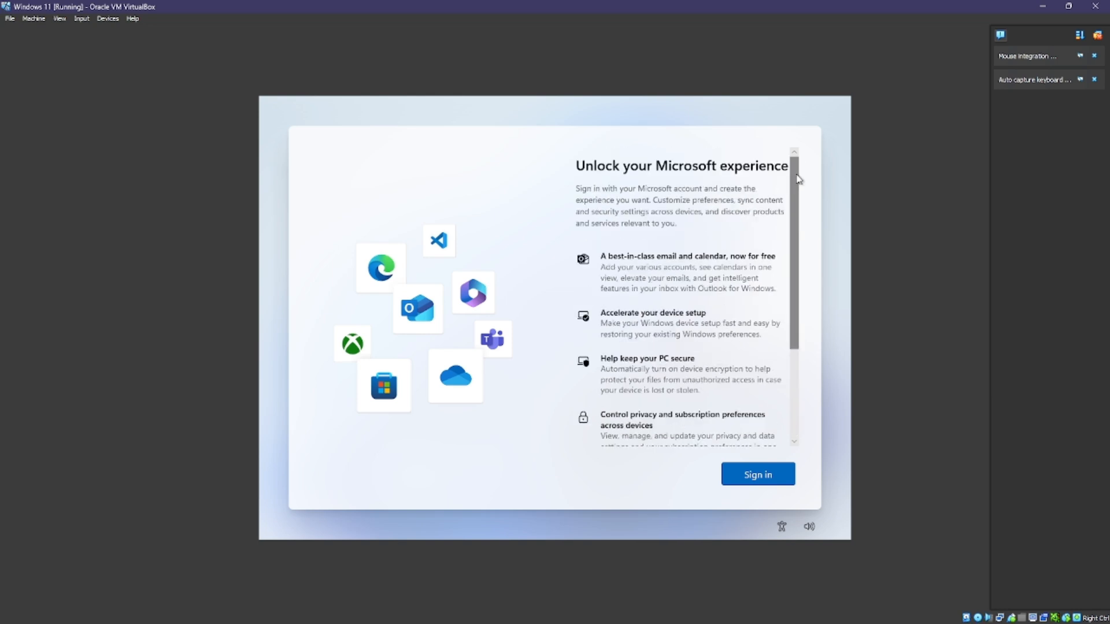
pyautogui.click(749, 475)
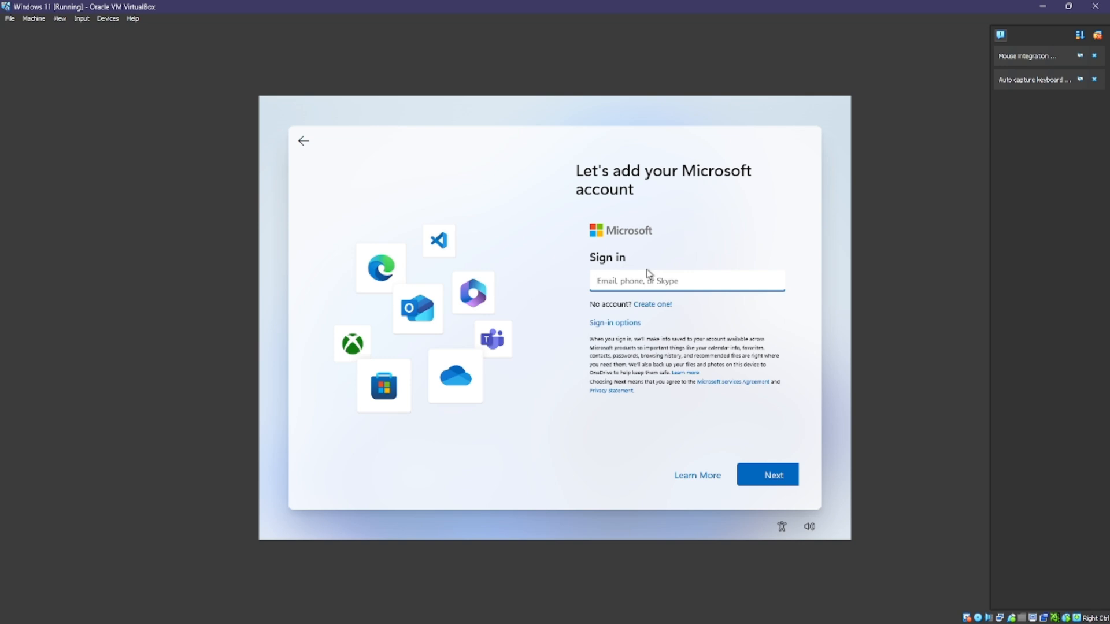
# Step: Enter the Microsoft account's e-mail address and password to sign in
pyautogui.click(671, 251)
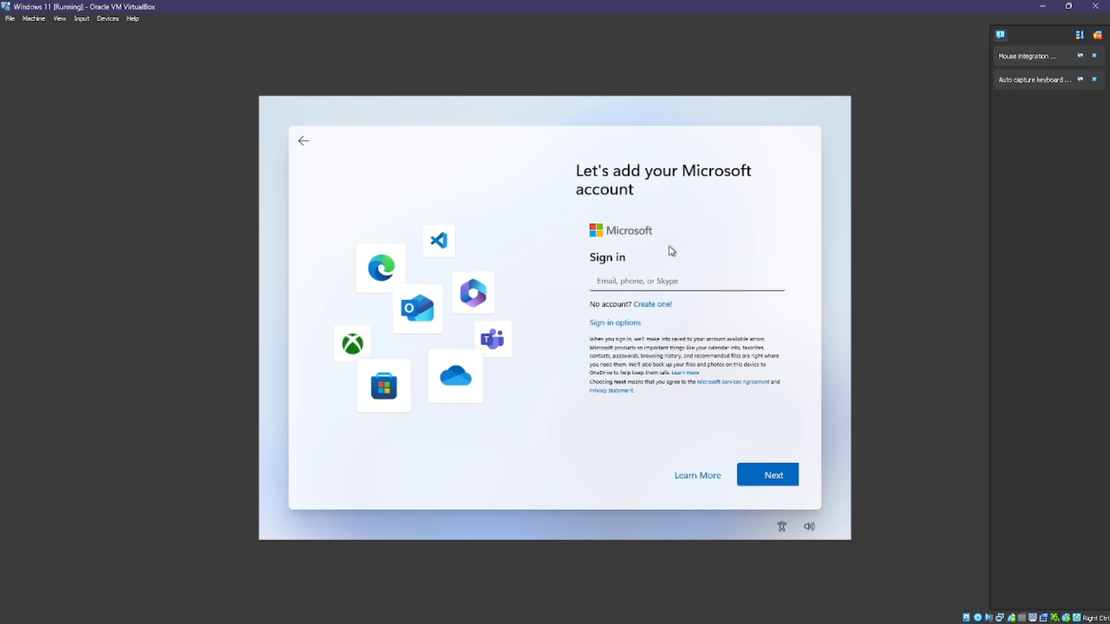
pyautogui.click(664, 289)
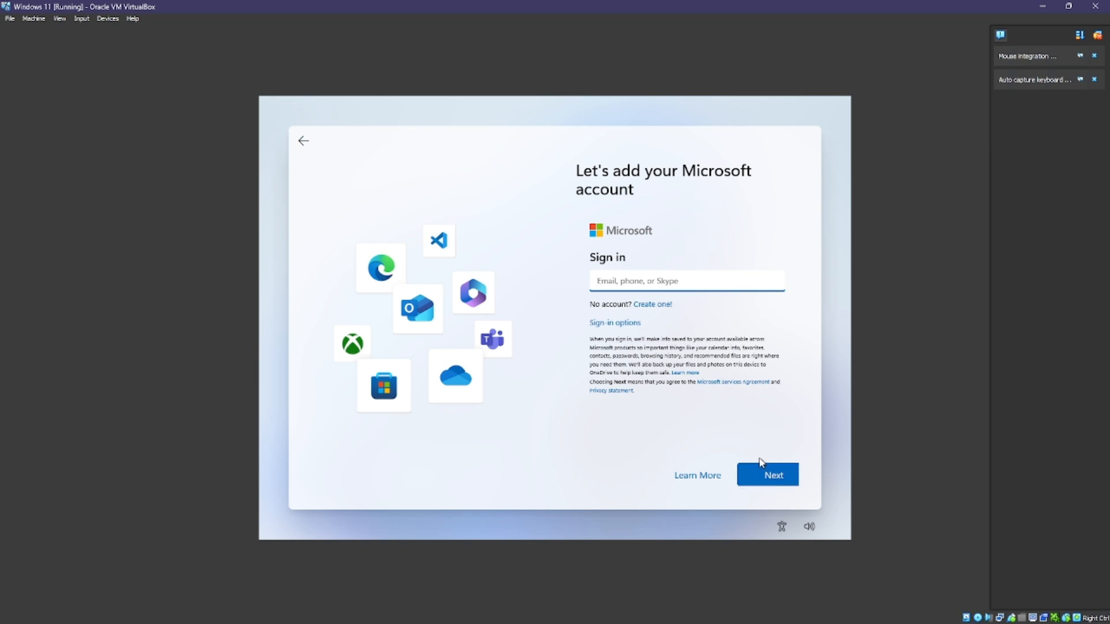
pyautogui.click(763, 489)
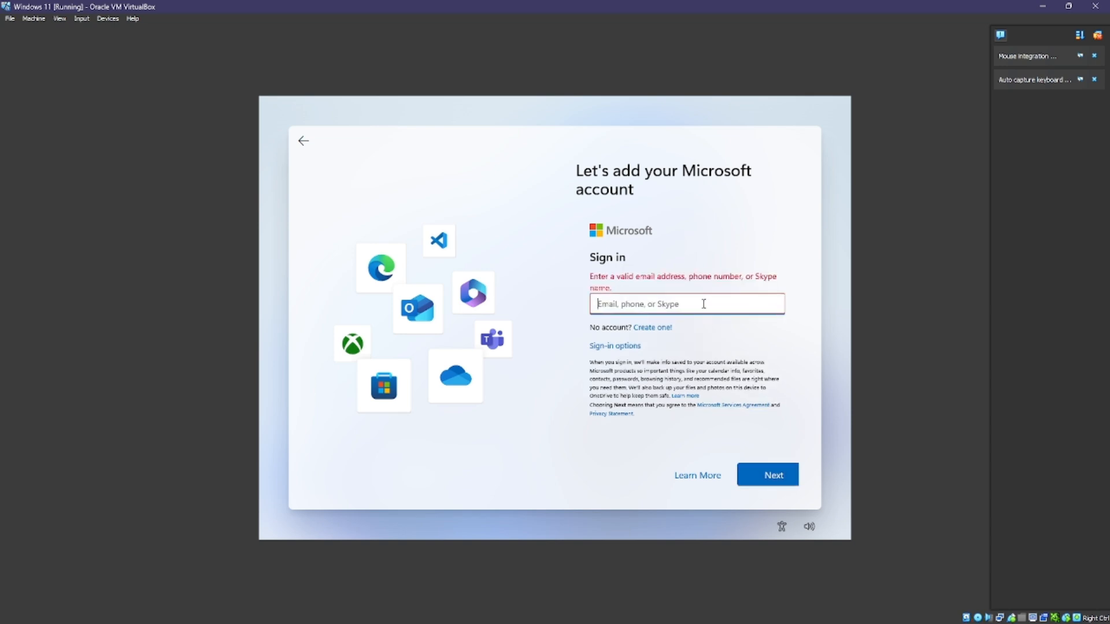
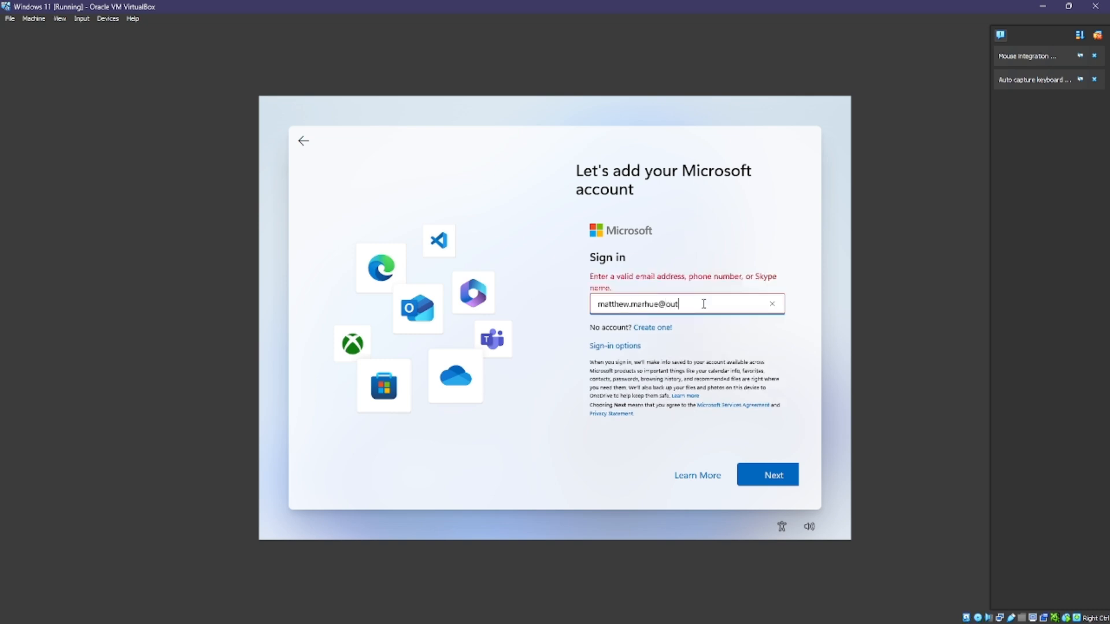
pyautogui.press('Return')
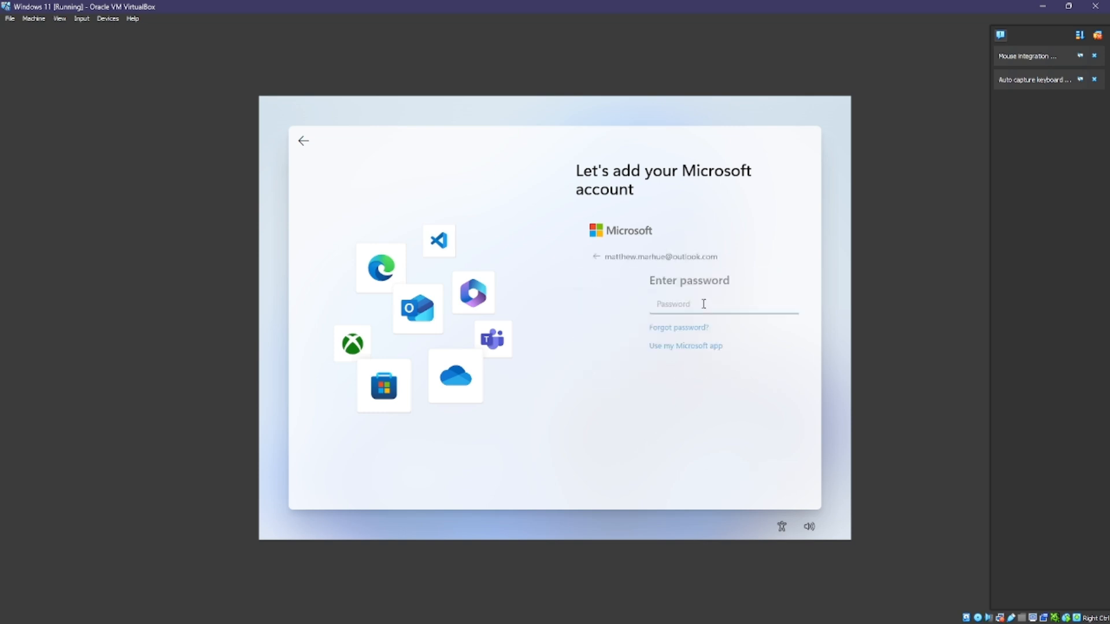
pyautogui.write('•••')
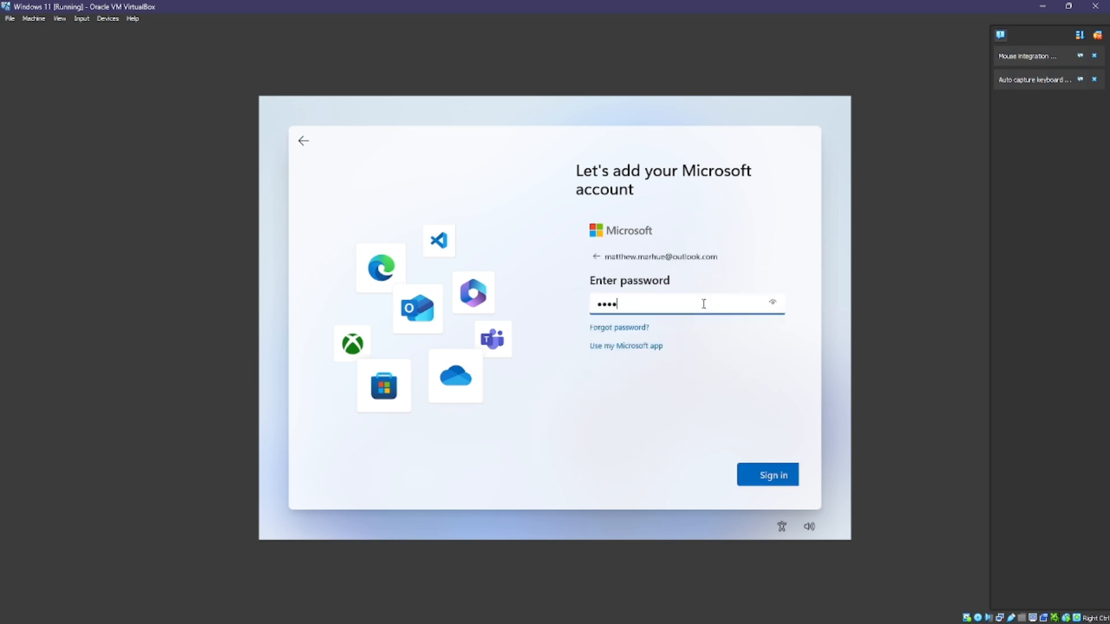
pyautogui.write('•••••••••••')
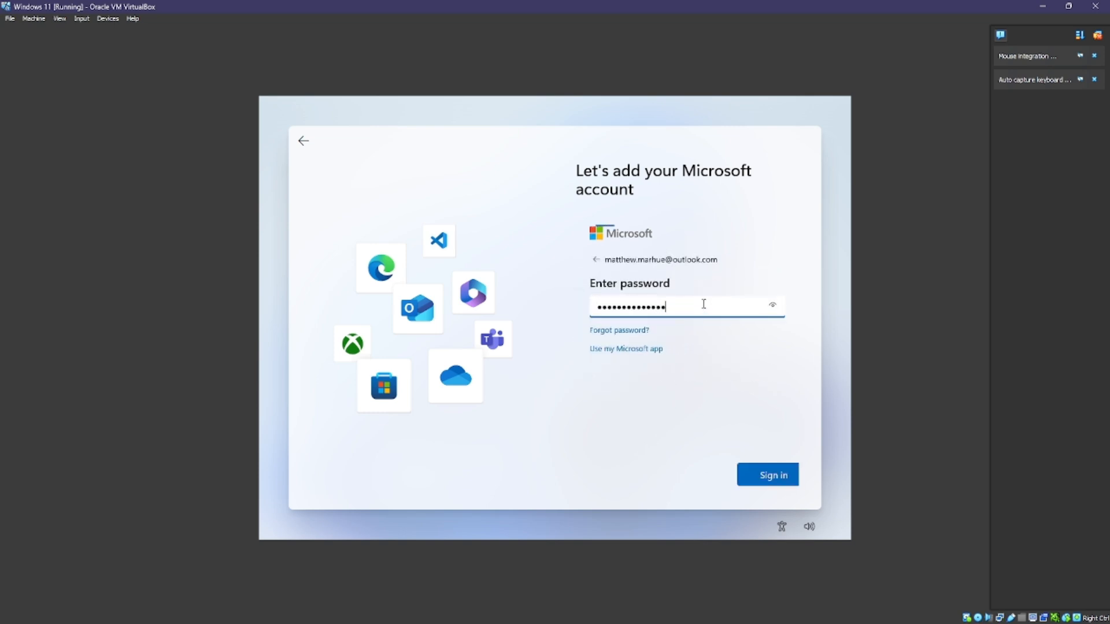
pyautogui.press('Return')
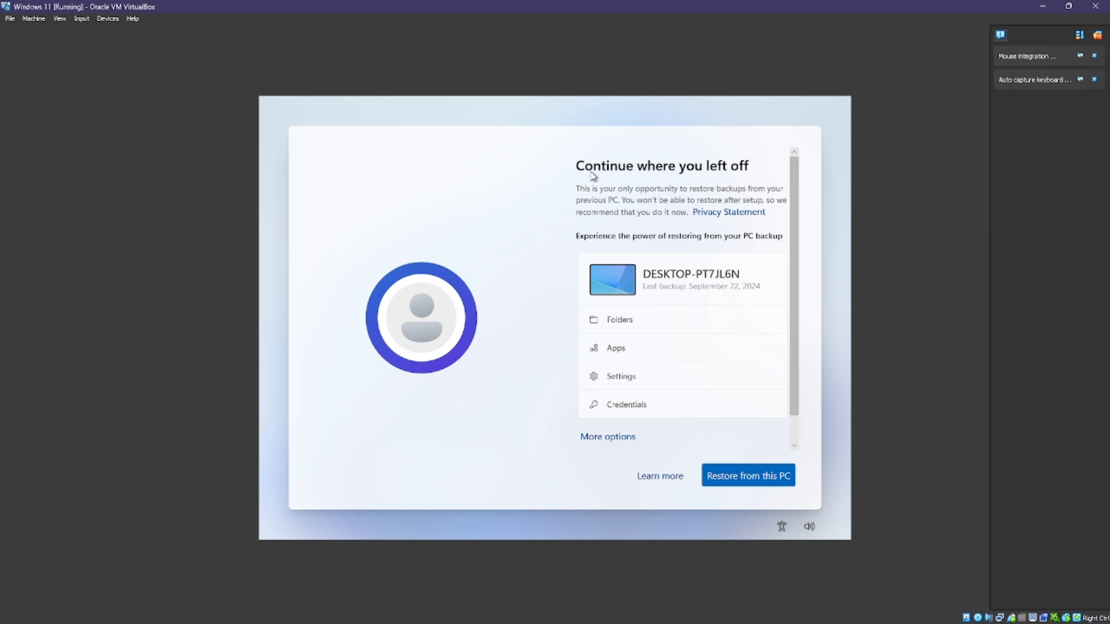
# Step: Look over other restore devices, then restore from the DESKTOP-PT7JL6N backup
pyautogui.scroll(-1, 645, 348)
pyautogui.scroll(1, 645, 347)
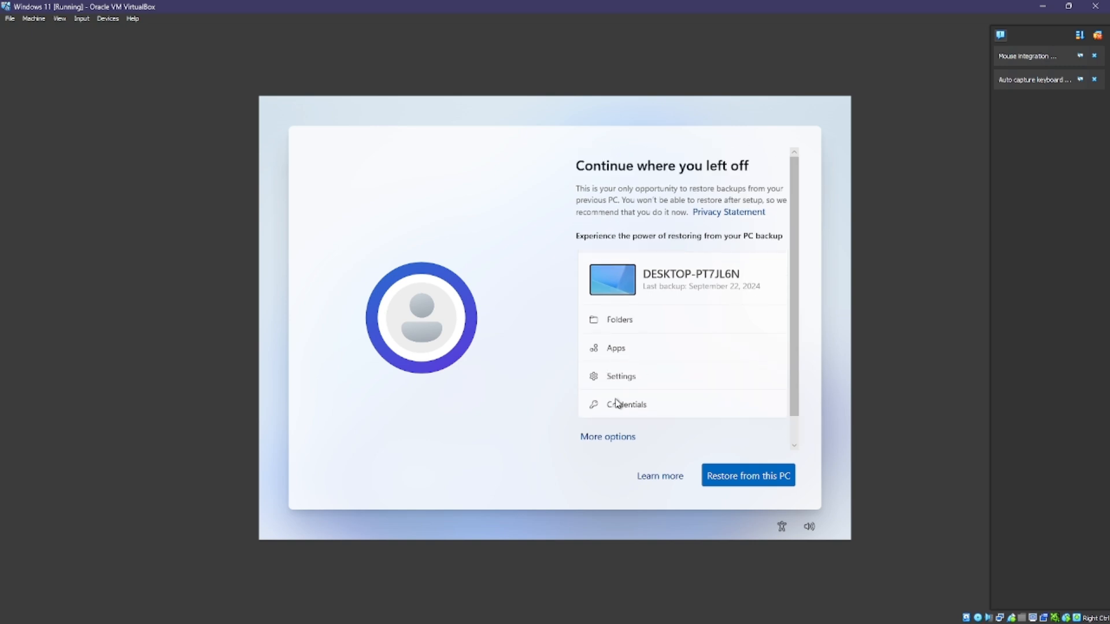
pyautogui.click(601, 440)
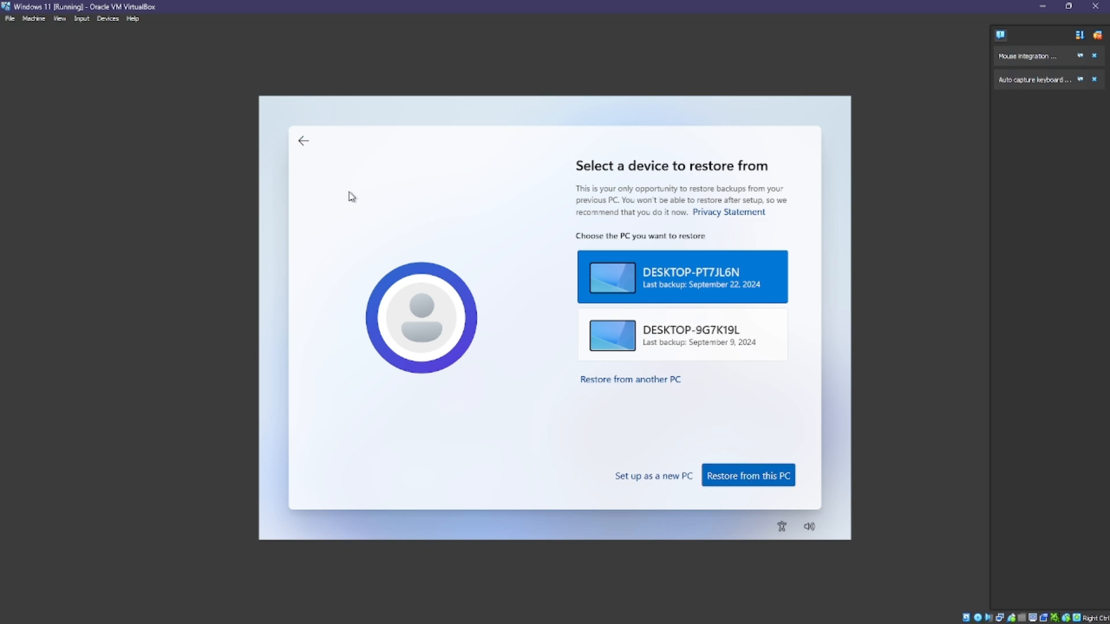
pyautogui.click(301, 142)
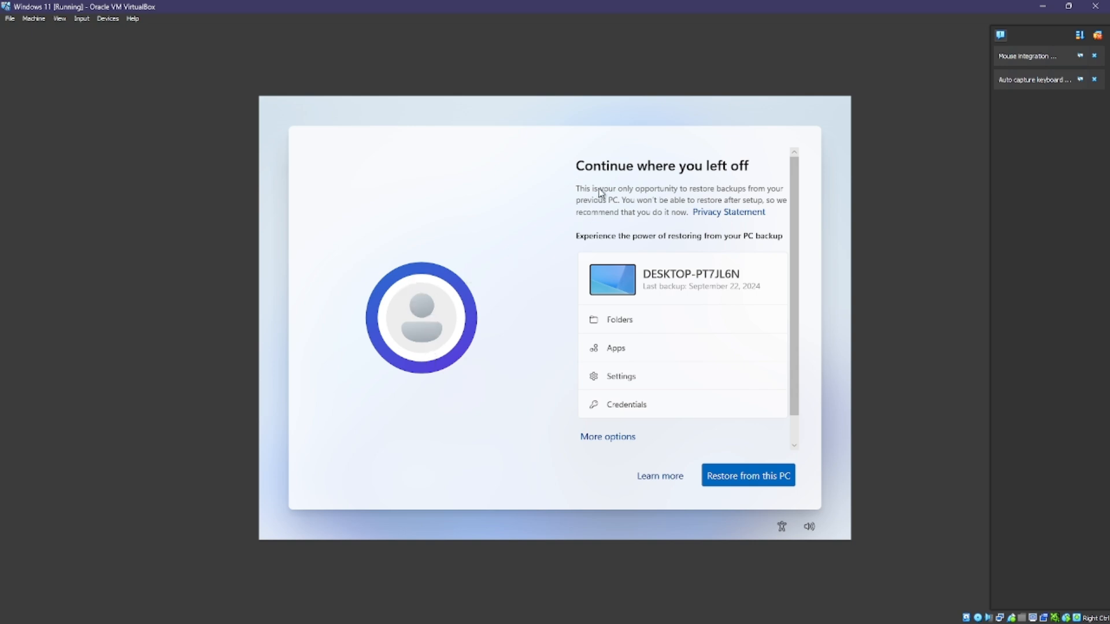
pyautogui.click(735, 481)
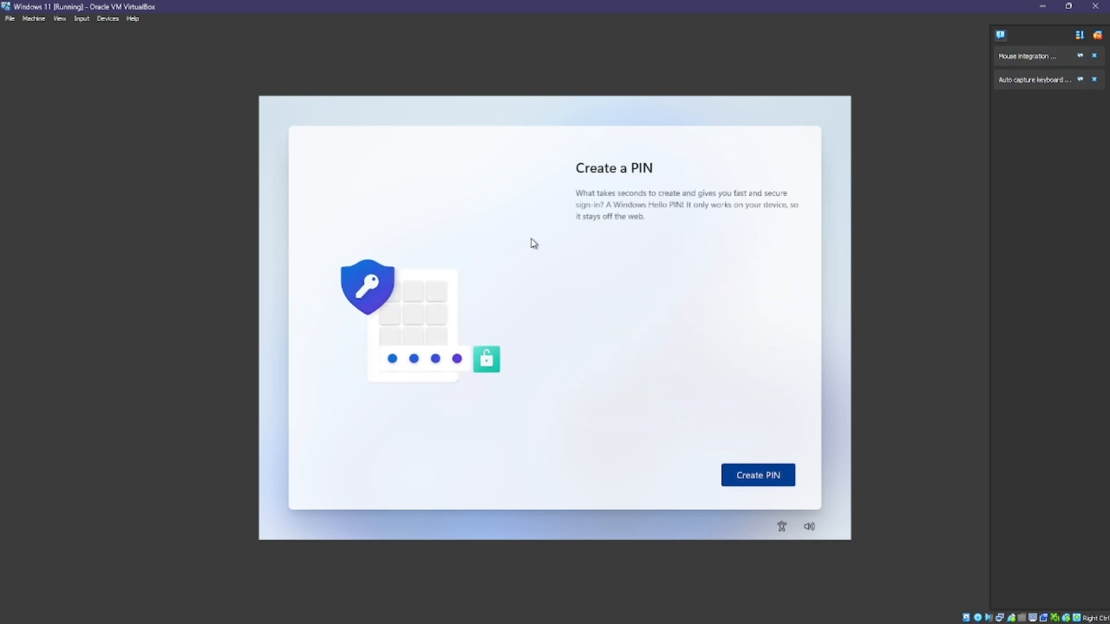
# Step: Create a Windows Hello sign-in PIN, confirm it, and save it
pyautogui.click(766, 482)
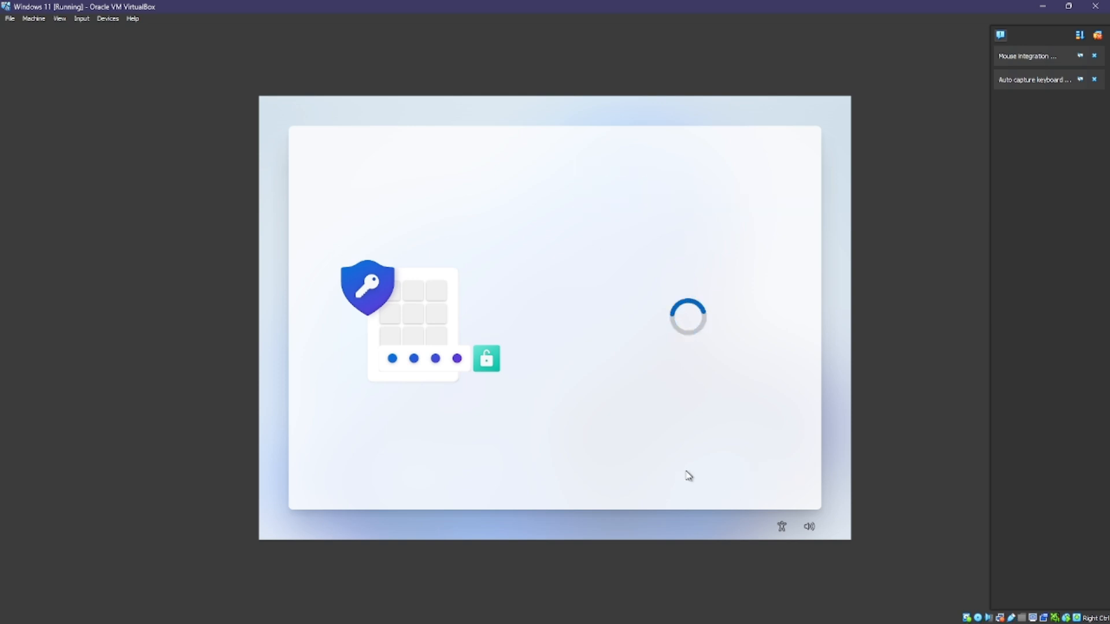
pyautogui.write('1')
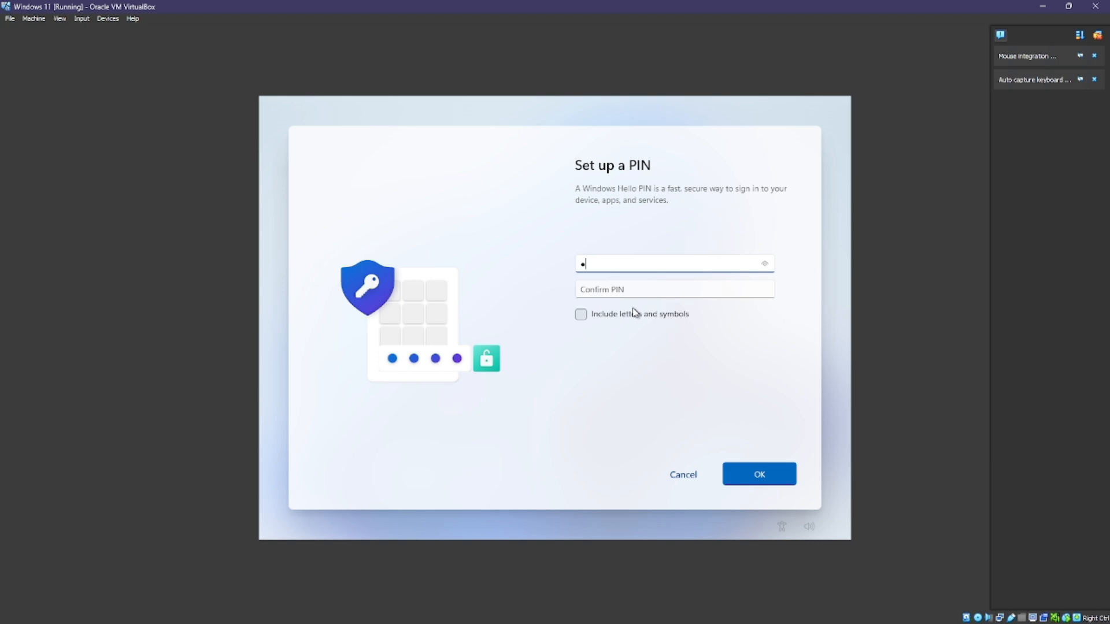
pyautogui.click(616, 287)
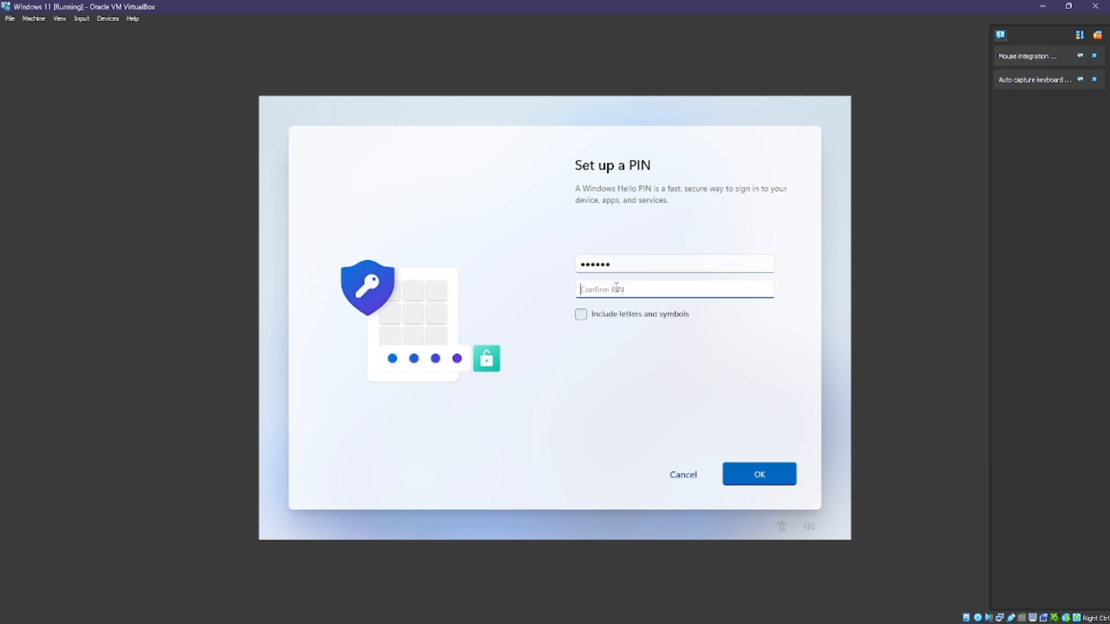
pyautogui.write('12')
pyautogui.click(754, 471)
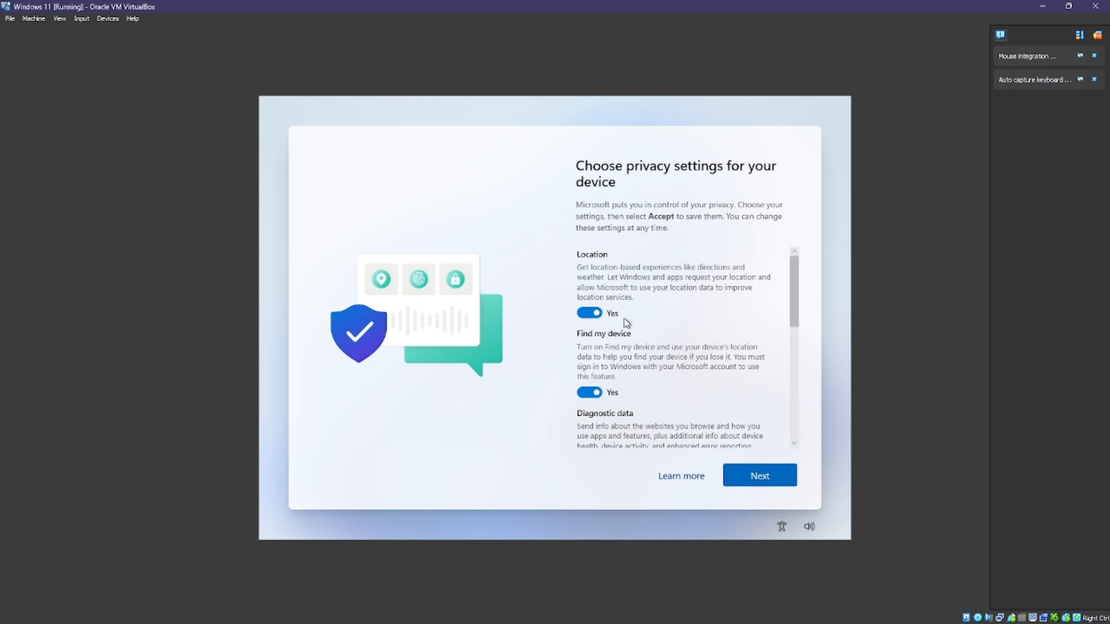
# Step: Turn off location, Find my device, inking/typing, tailored experiences and advertising ID; set diagnostics to required only
pyautogui.click(592, 316)
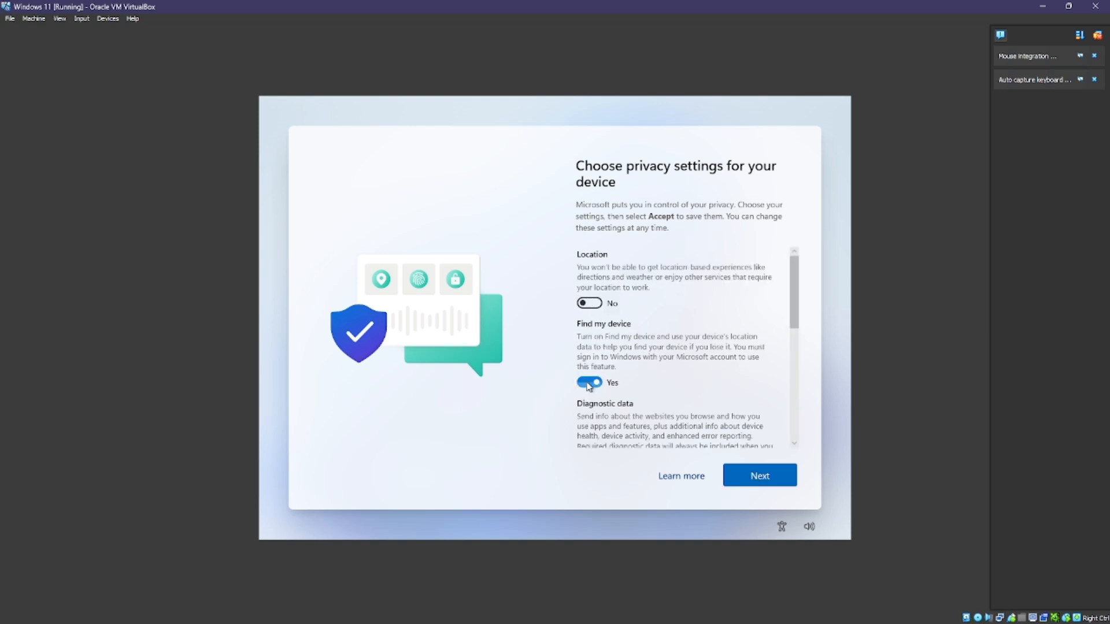
pyautogui.click(589, 381)
pyautogui.scroll(-3, 595, 370)
pyautogui.click(598, 362)
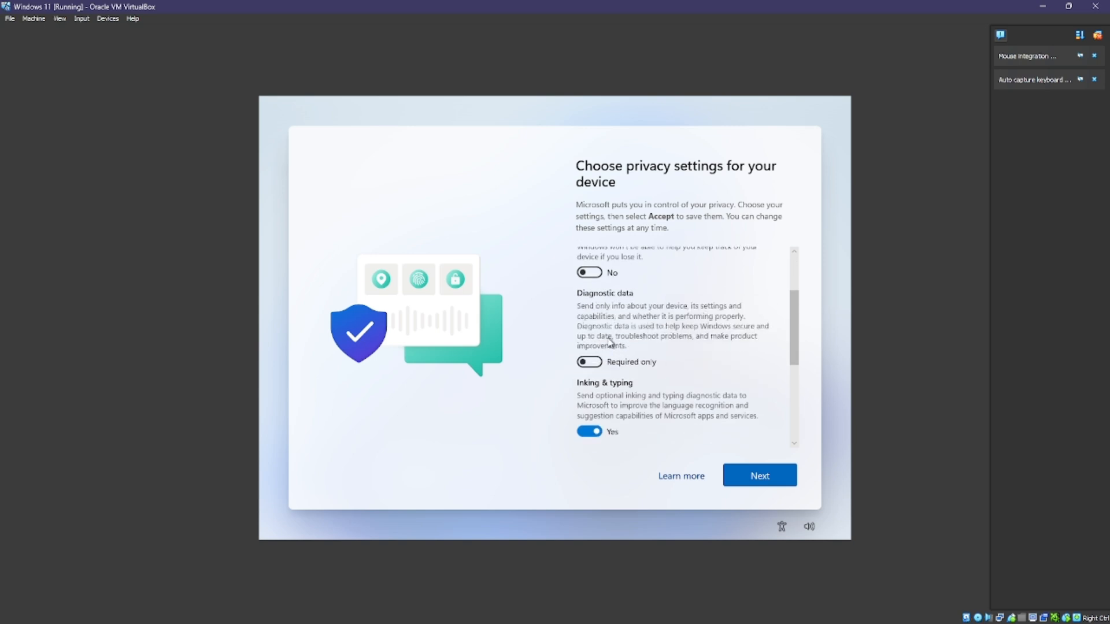
pyautogui.scroll(-1, 597, 364)
pyautogui.click(596, 401)
pyautogui.scroll(-1, 603, 347)
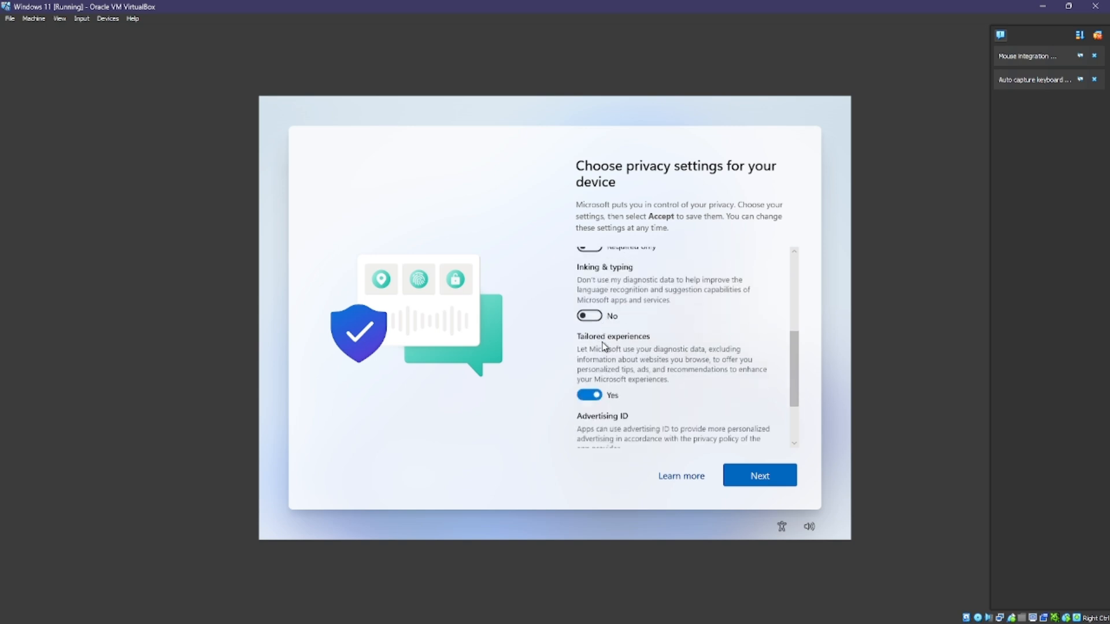
pyautogui.click(589, 389)
pyautogui.scroll(-1, 589, 389)
pyautogui.click(589, 385)
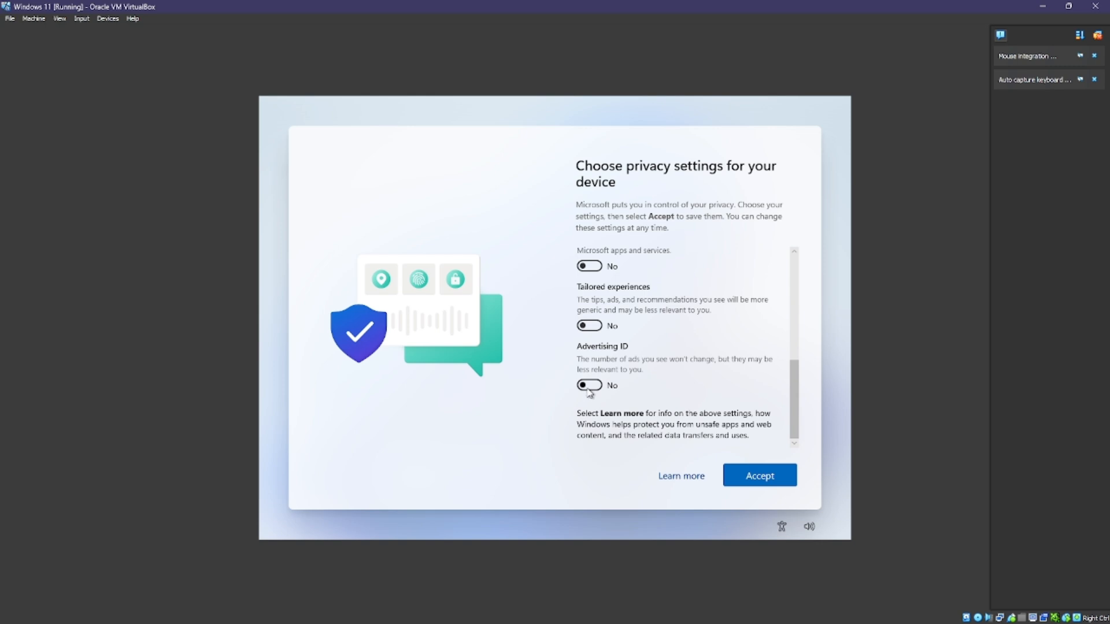
# Step: Review the full privacy list and accept the chosen settings
pyautogui.scroll(2, 782, 398)
pyautogui.moveTo(794, 390); pyautogui.dragTo(797, 285)
pyautogui.scroll(-5, 701, 317)
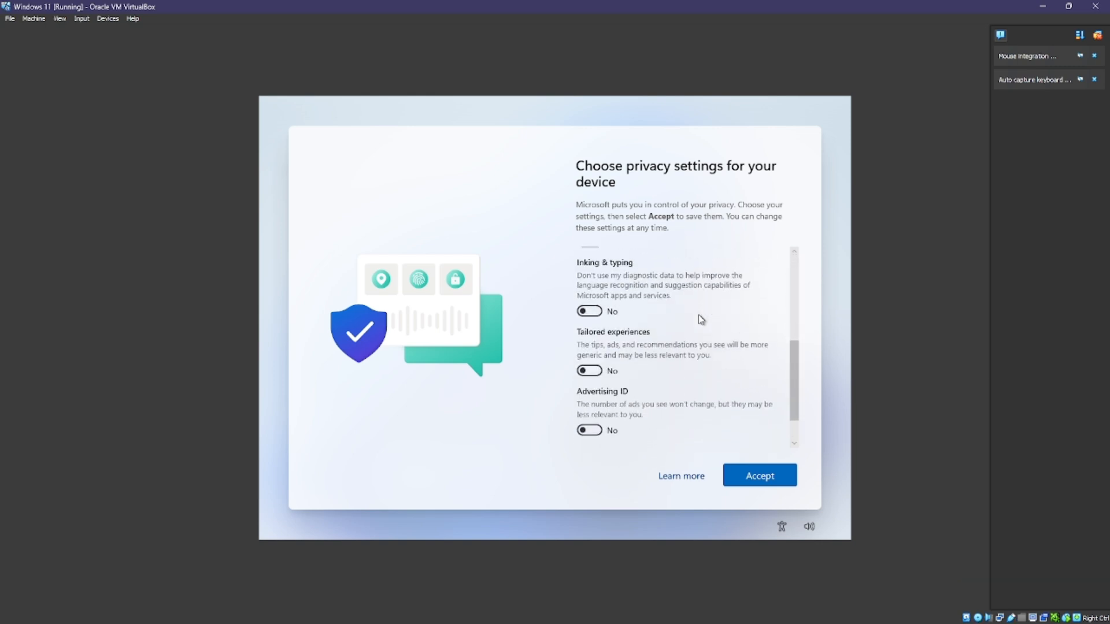
pyautogui.scroll(-2, 688, 341)
pyautogui.scroll(2, 677, 367)
pyautogui.scroll(2, 679, 369)
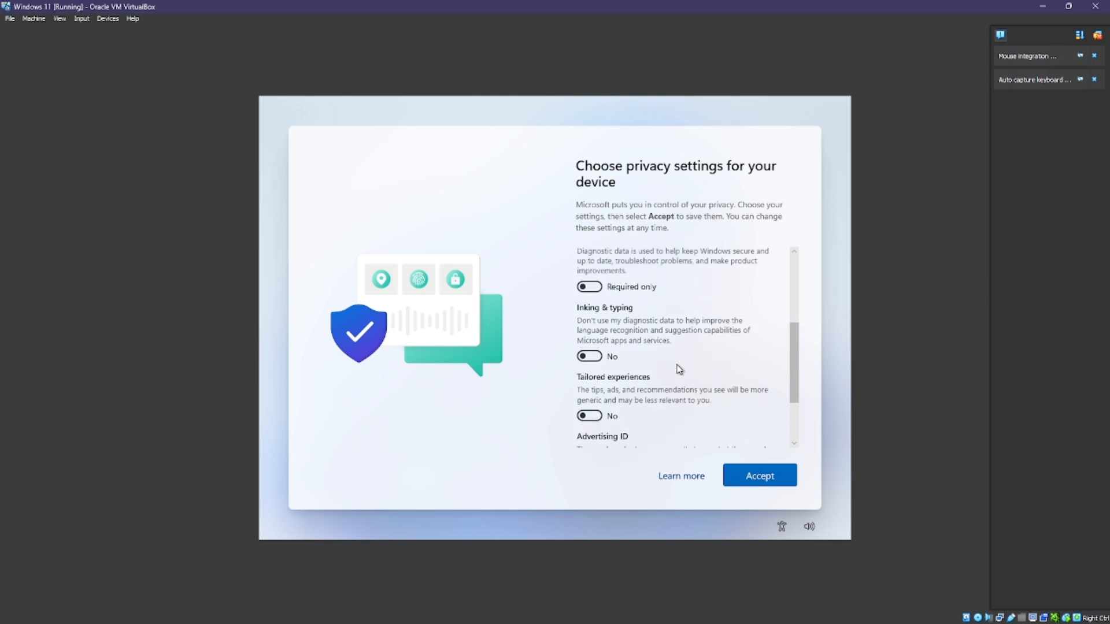
pyautogui.scroll(-3, 679, 370)
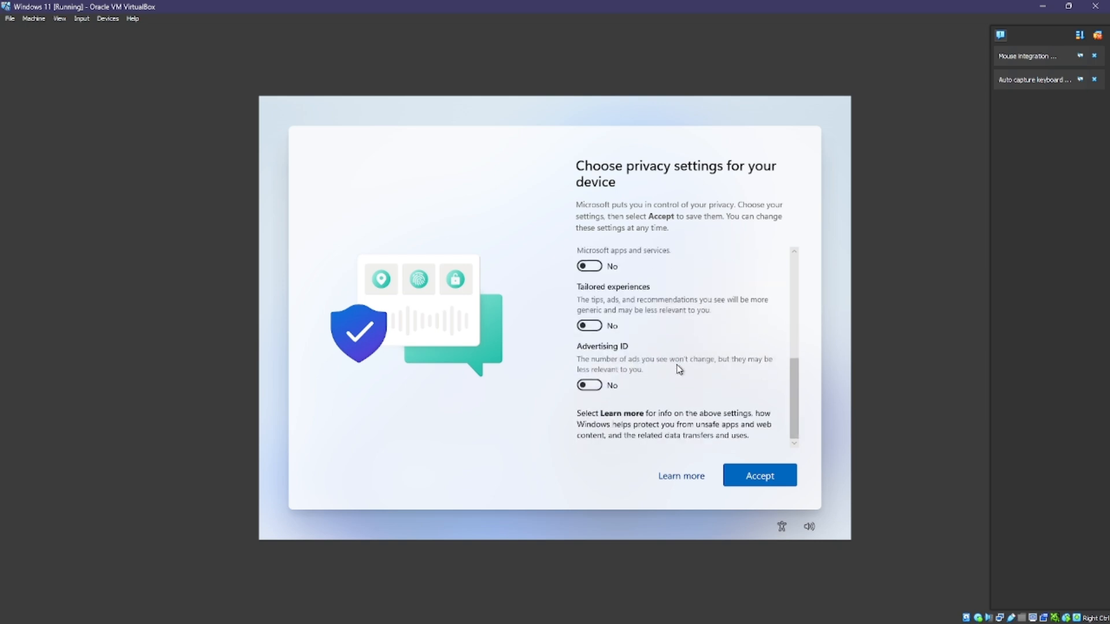
pyautogui.scroll(6, 679, 369)
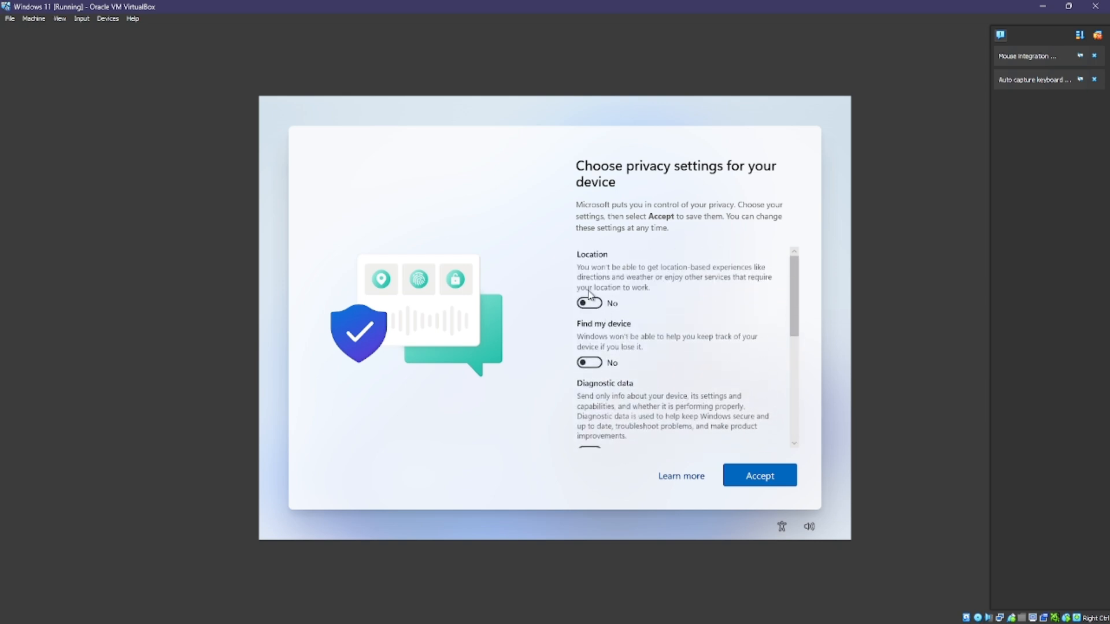
pyautogui.scroll(-6, 589, 323)
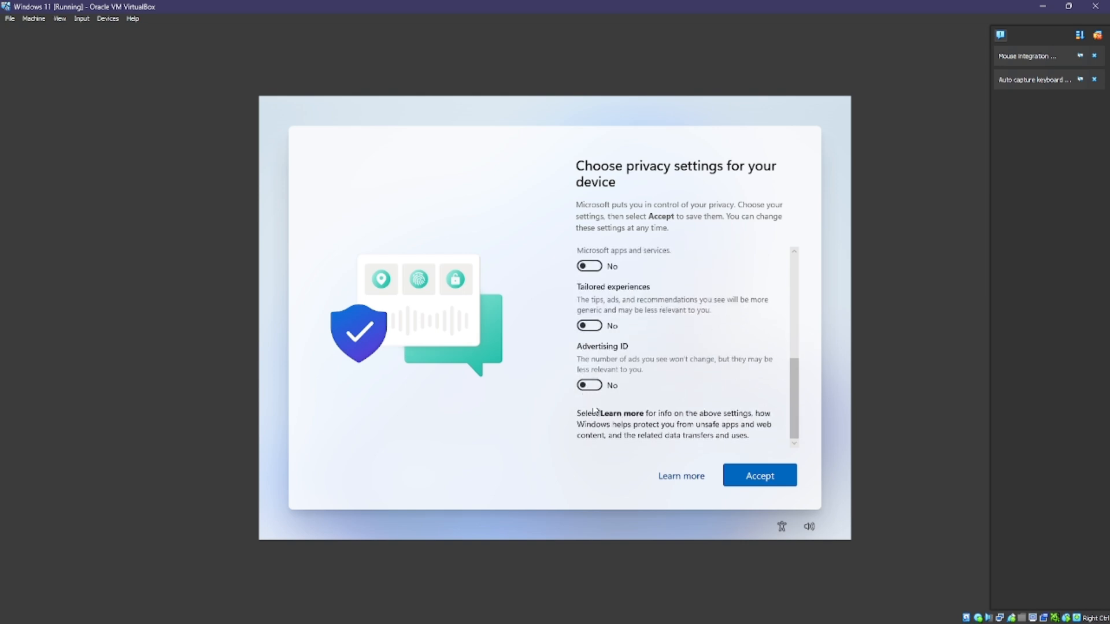
pyautogui.scroll(5, 595, 411)
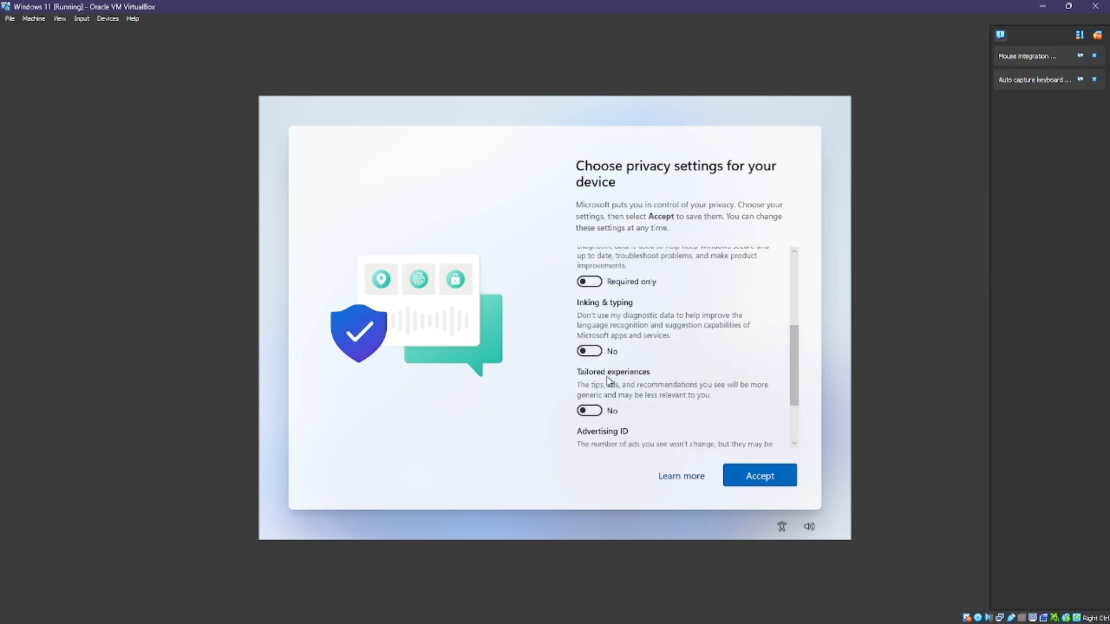
pyautogui.click(758, 477)
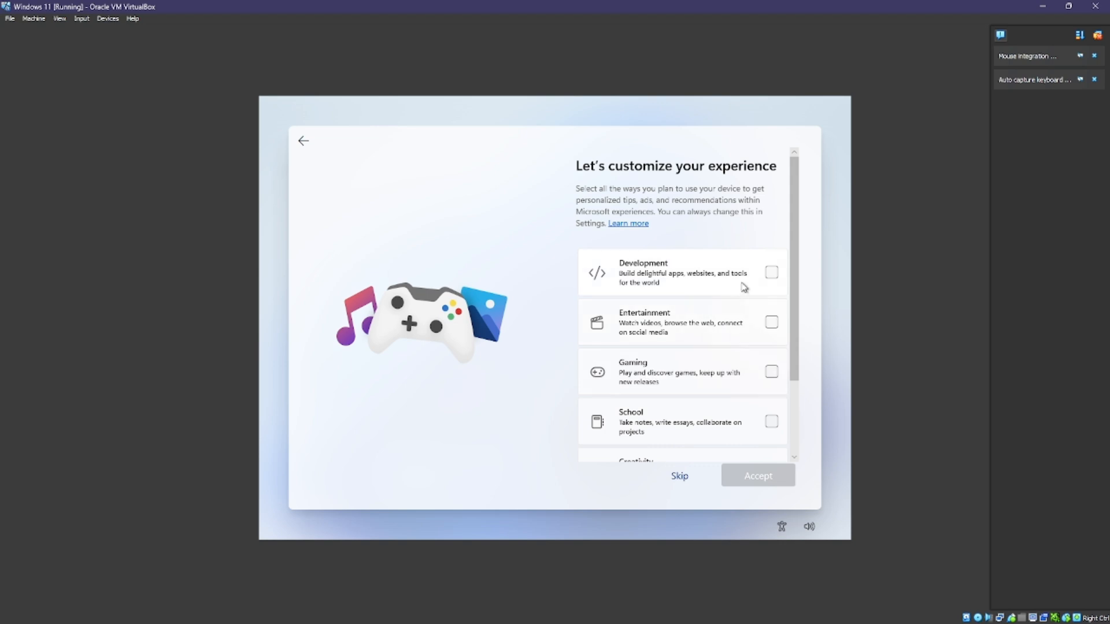
# Step: Skip the 'Let's customize your experience' page, then briefly check the speaker volume
pyautogui.scroll(-1, 725, 377)
pyautogui.scroll(1, 725, 377)
pyautogui.click(681, 477)
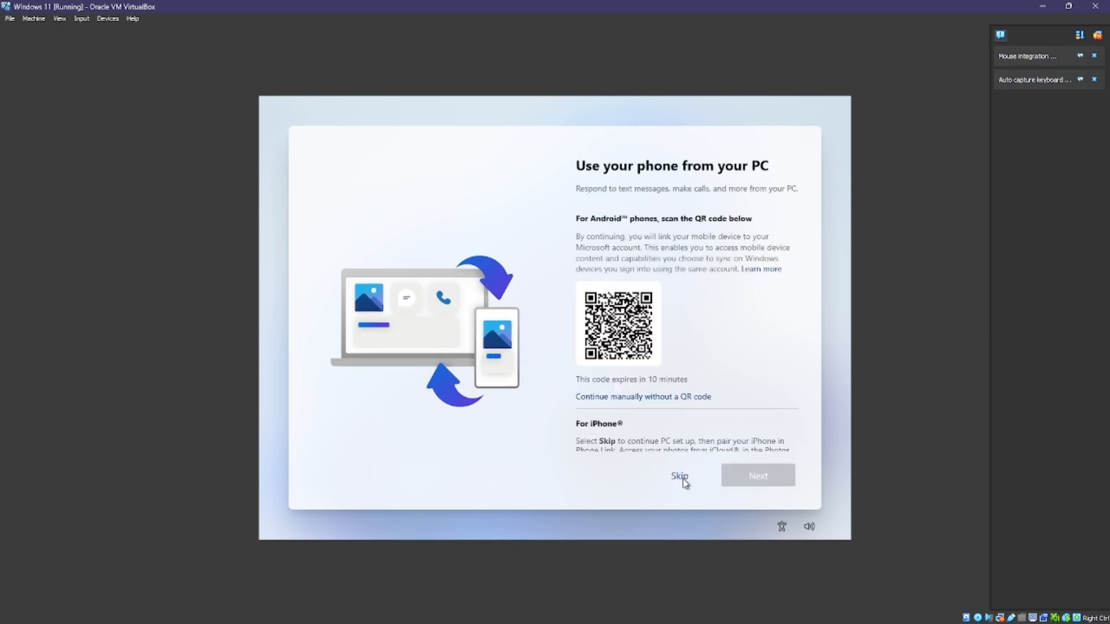
pyautogui.click(810, 526)
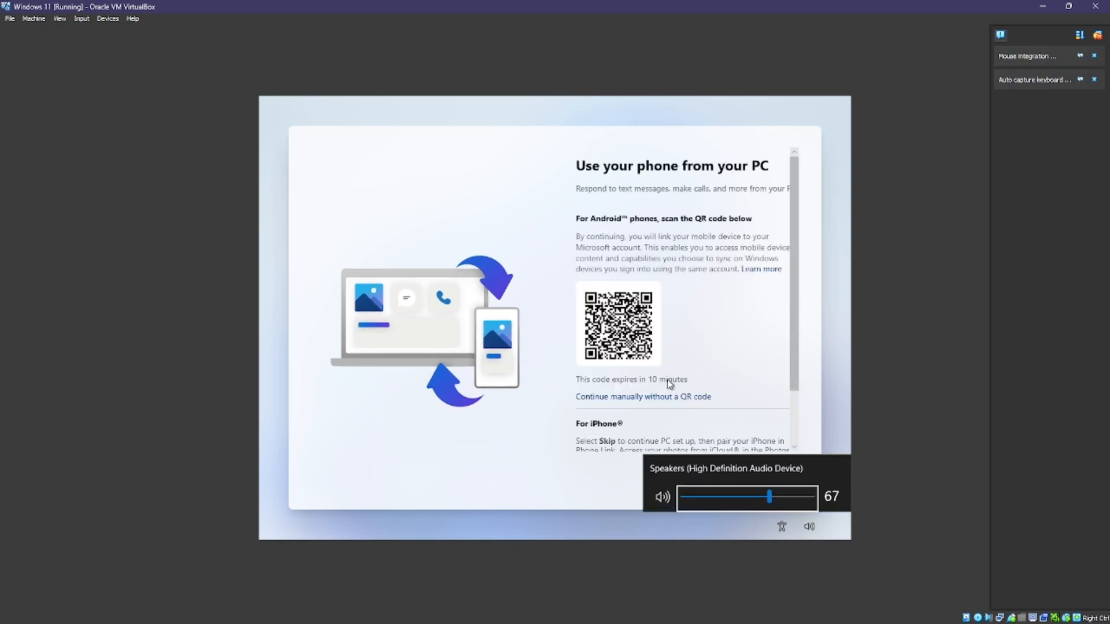
pyautogui.click(499, 483)
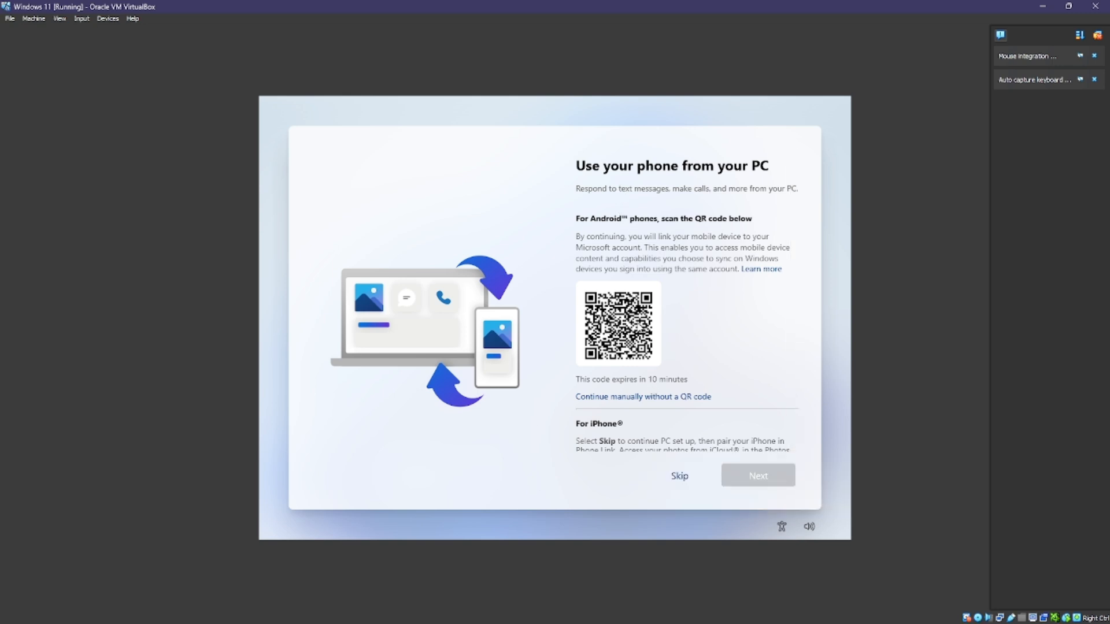
# Step: Skip linking a phone on the 'Use your phone from your PC' page
pyautogui.scroll(-2, 682, 300)
pyautogui.scroll(2, 682, 300)
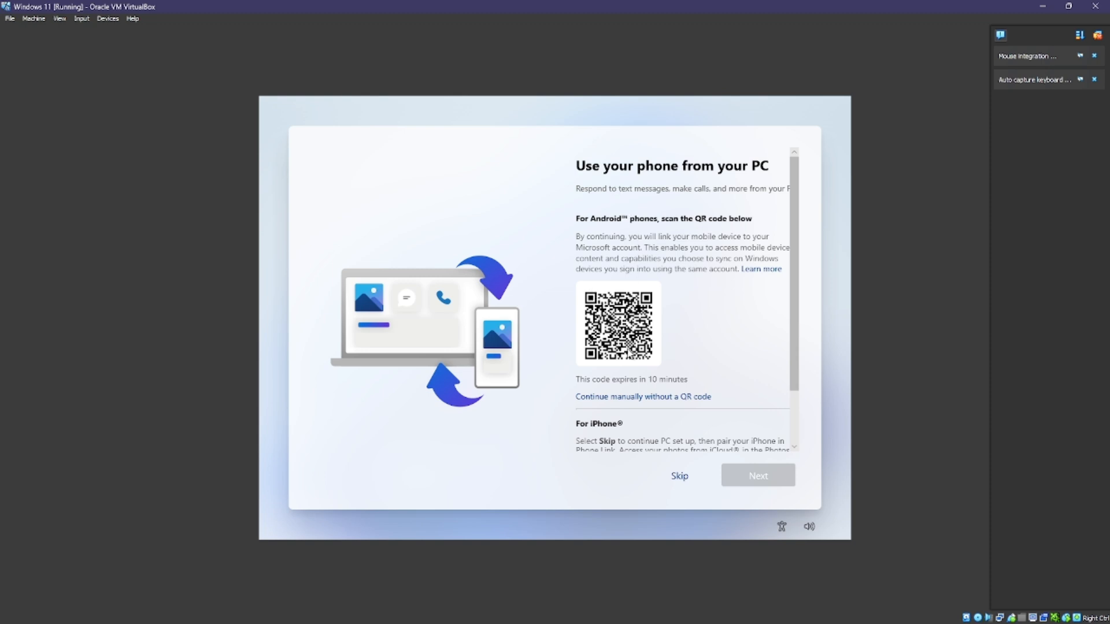
pyautogui.scroll(-1, 631, 330)
pyautogui.scroll(1, 632, 330)
pyautogui.click(680, 477)
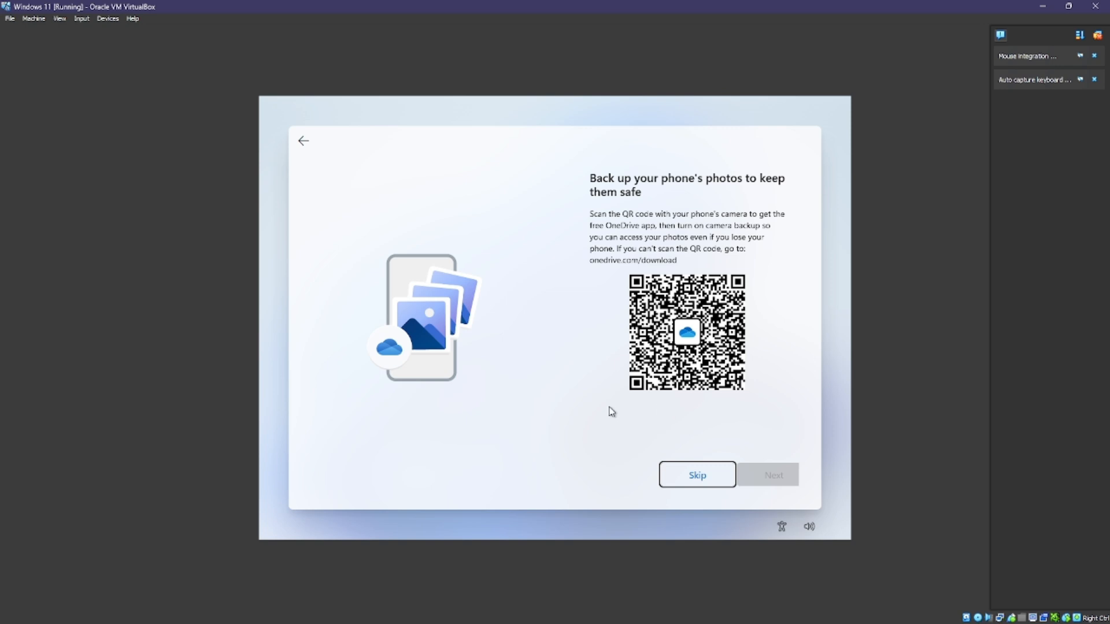
# Step: Skip the OneDrive photo backup page and choose Not now for Edge browsing data
pyautogui.click(680, 484)
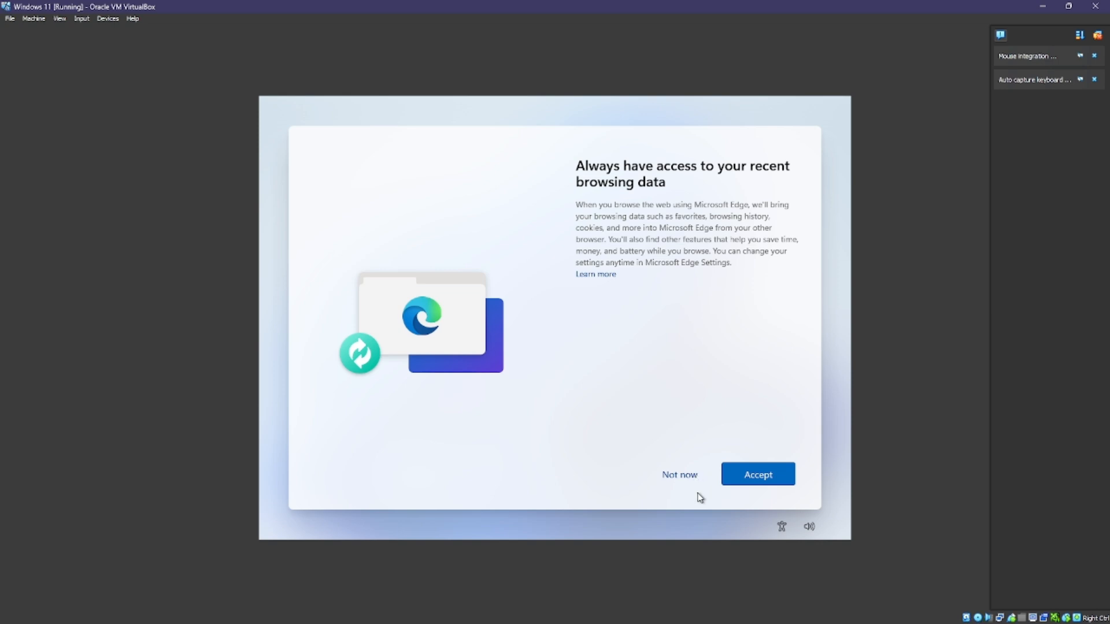
pyautogui.click(687, 476)
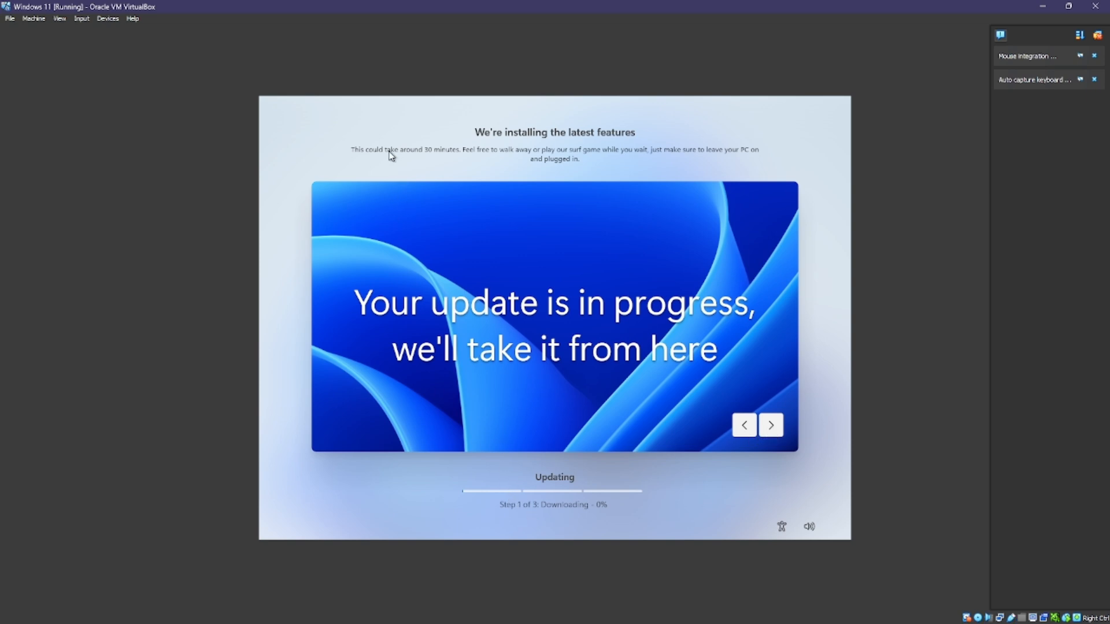
# Step: Advance the update slideshow through its tips, including the Start folders tip
pyautogui.click(770, 426)
pyautogui.click(769, 426)
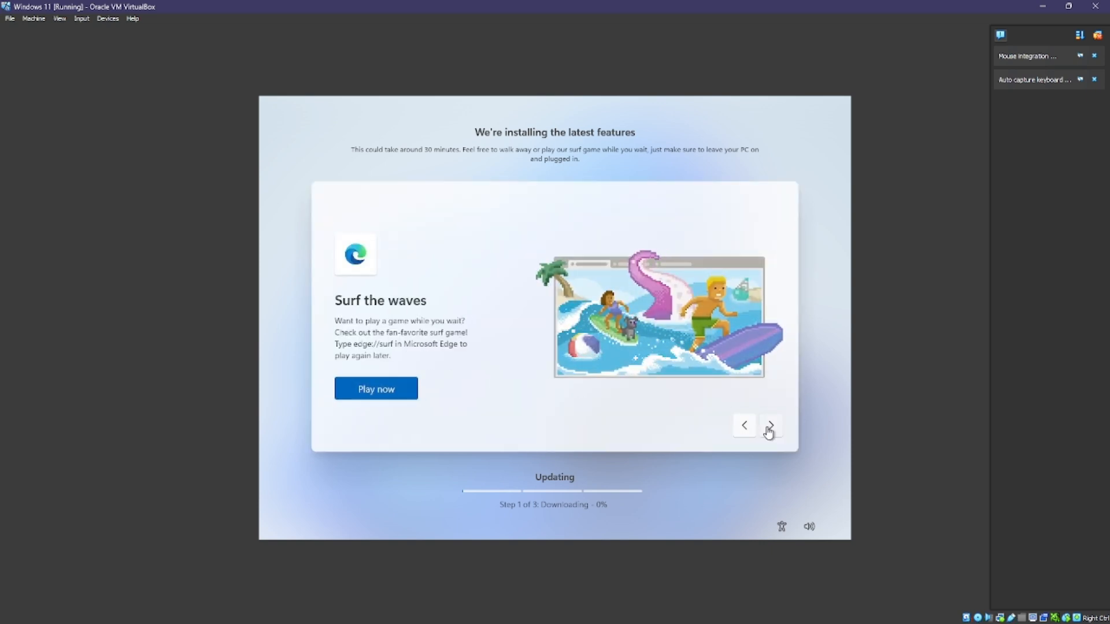
pyautogui.click(769, 429)
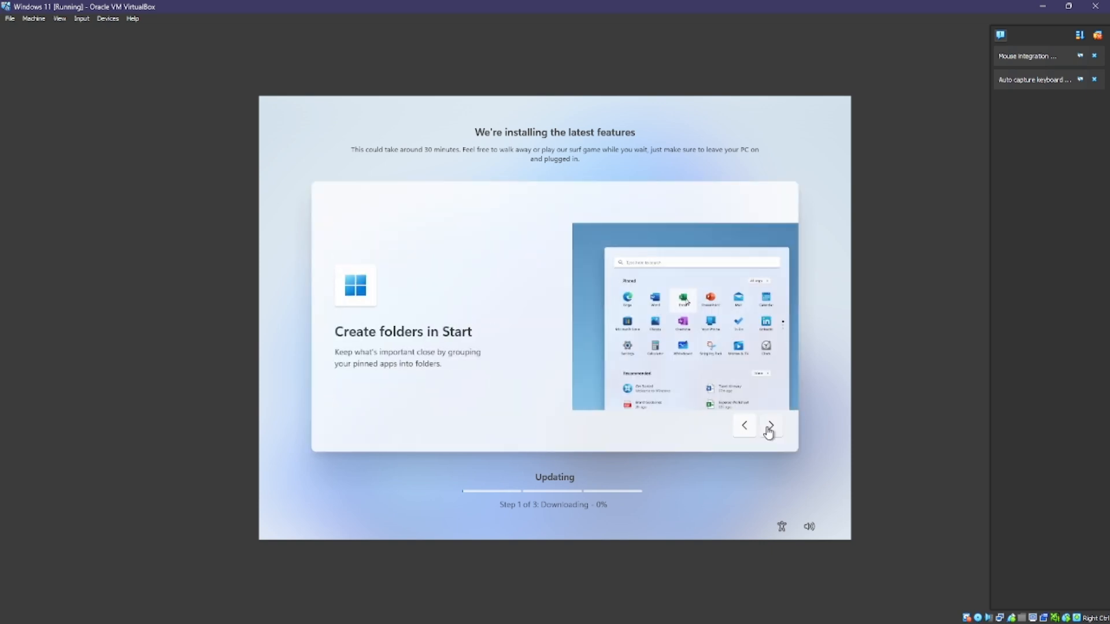
pyautogui.click(769, 429)
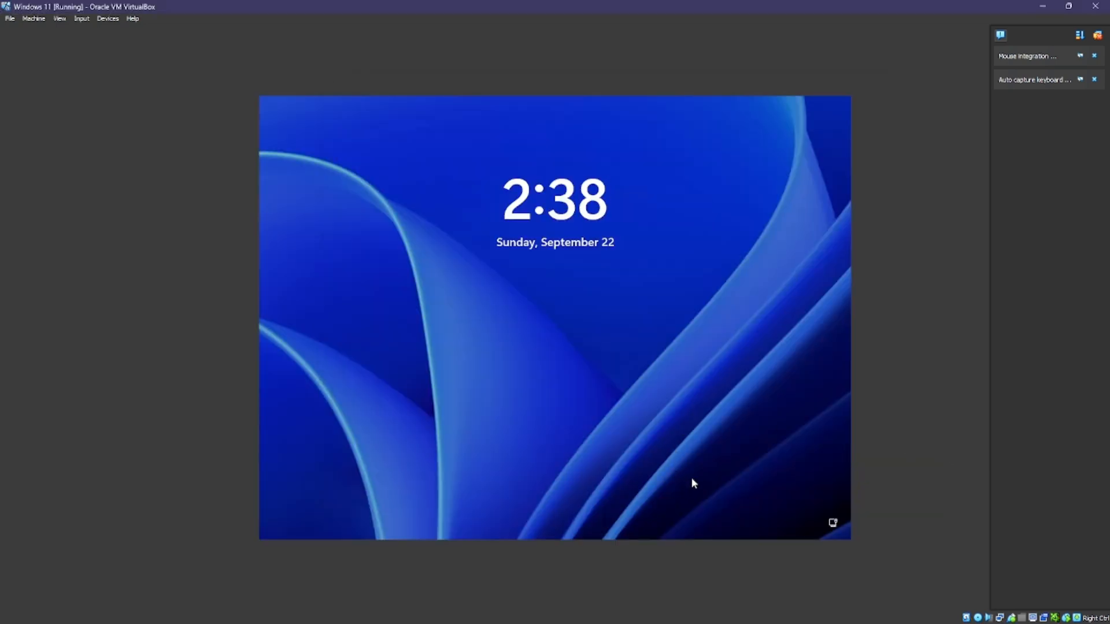
# Step: Sign in from the lock screen with the account PIN and close the OneDrive introduction
pyautogui.click(702, 487)
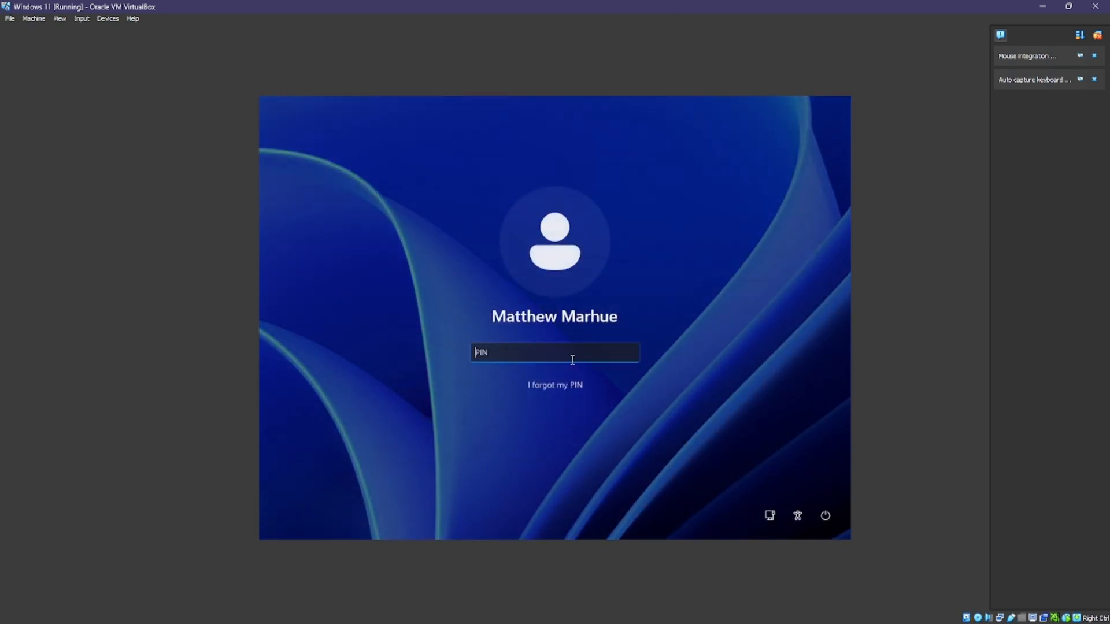
pyautogui.write('12')
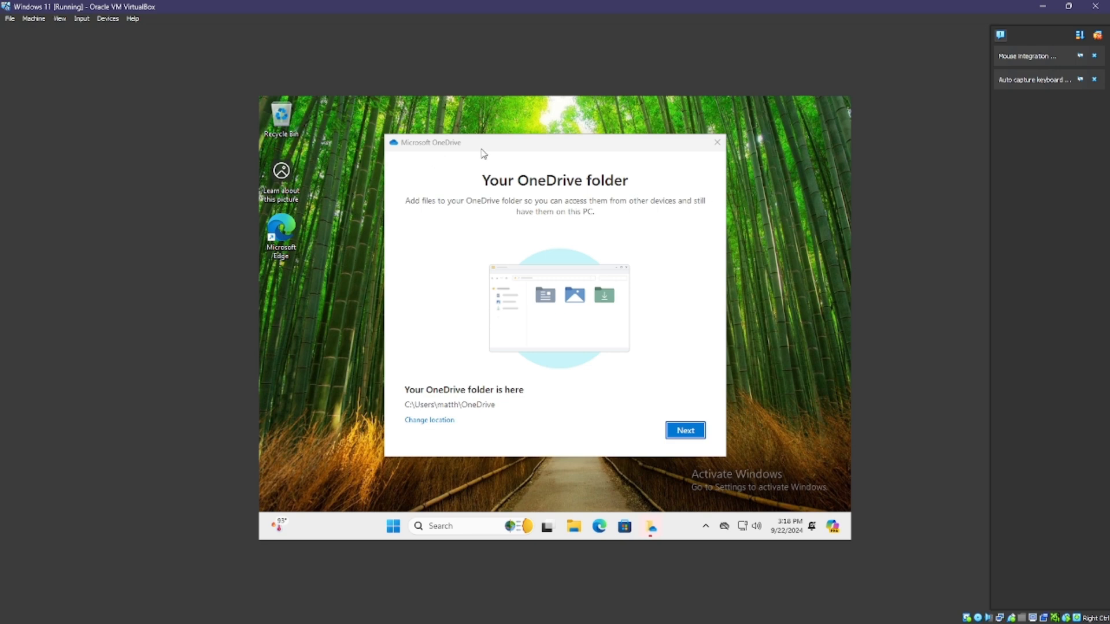
pyautogui.click(716, 142)
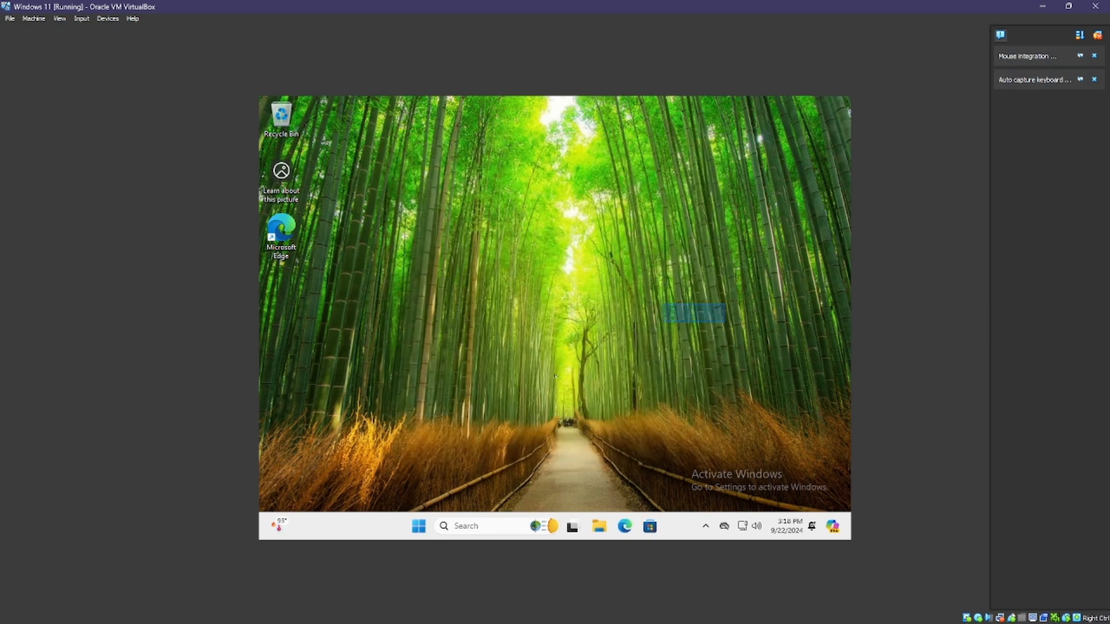